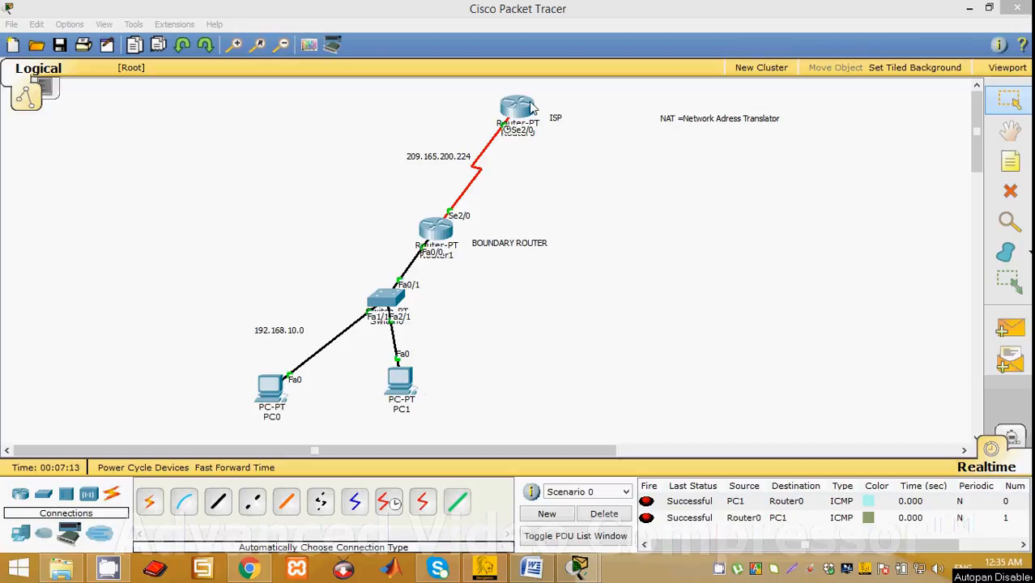
pyautogui.rightClick(719, 570)
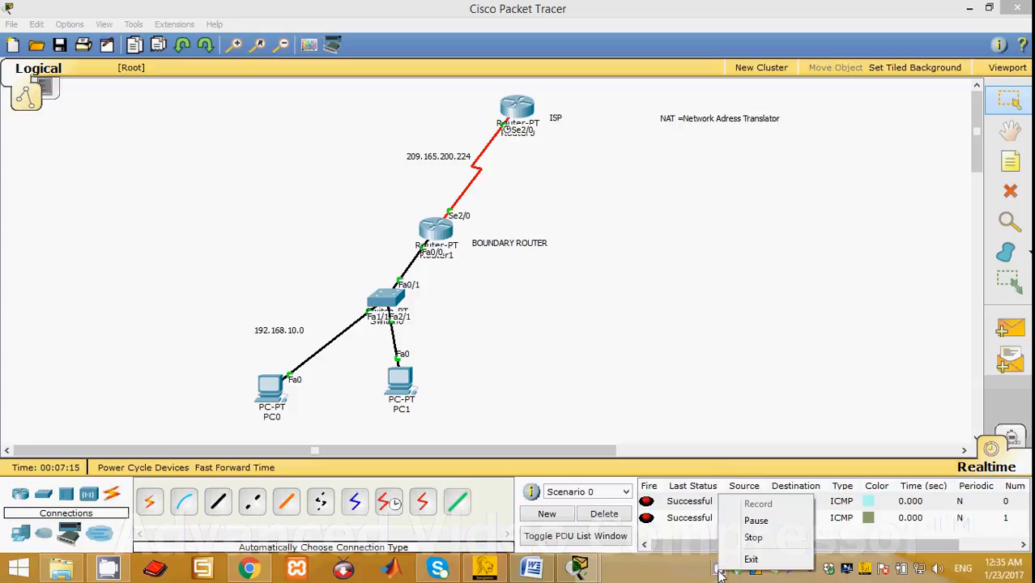
pyautogui.click(756, 521)
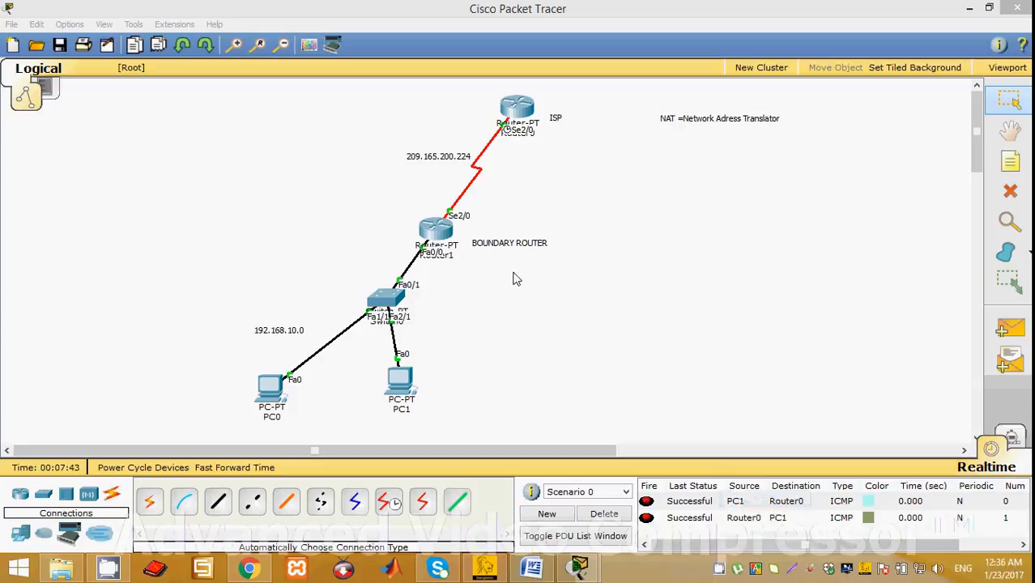
# Open the boundary router's command line, move its window clear of the topology, and bring up the global configuration prompt.
pyautogui.click(445, 235)
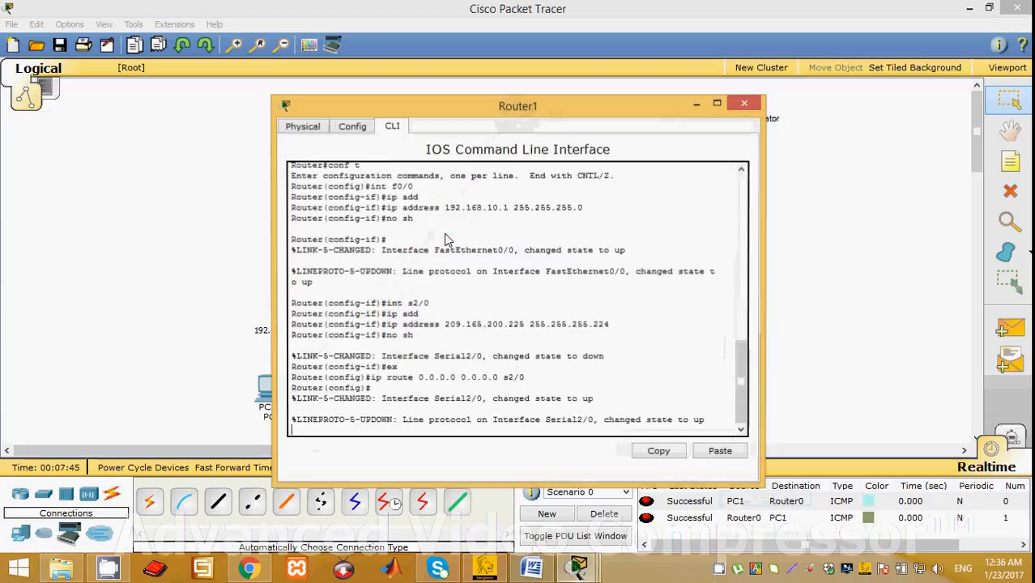
pyautogui.moveTo(502, 106); pyautogui.dragTo(879, 73)
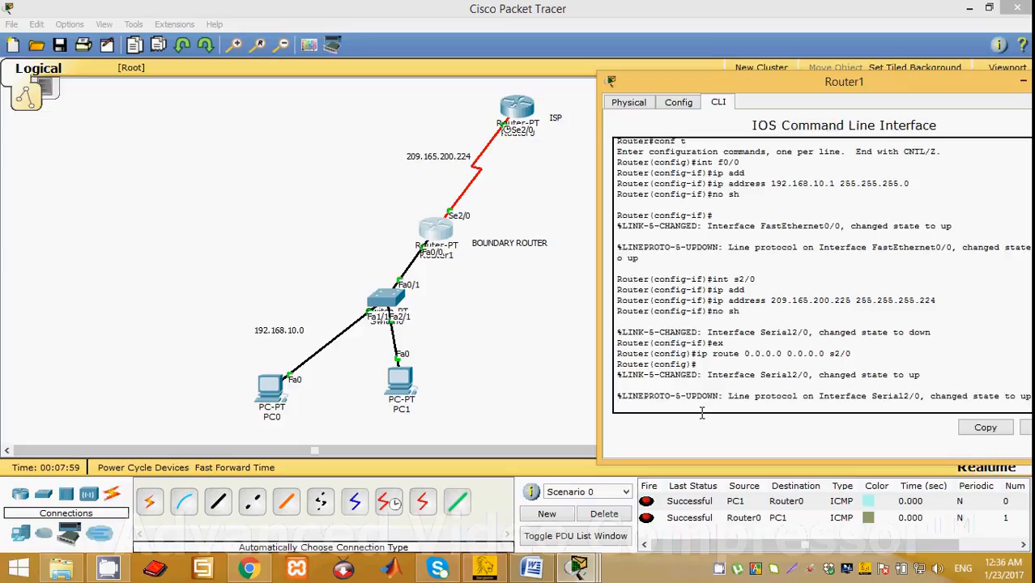
pyautogui.press('Return')
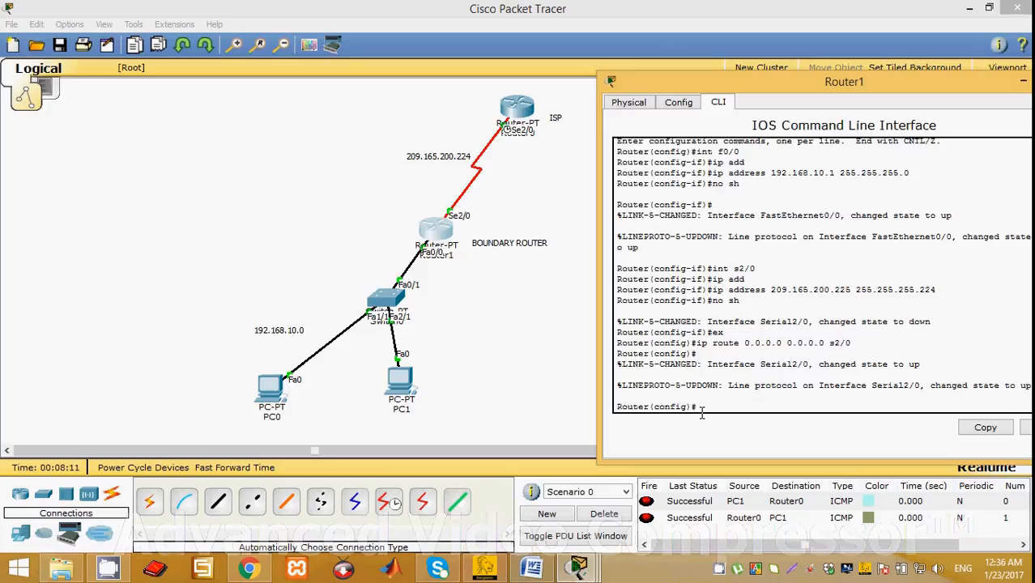
# Begin an ip nat command in global configuration mode and list its available subcommands.
pyautogui.write('no')
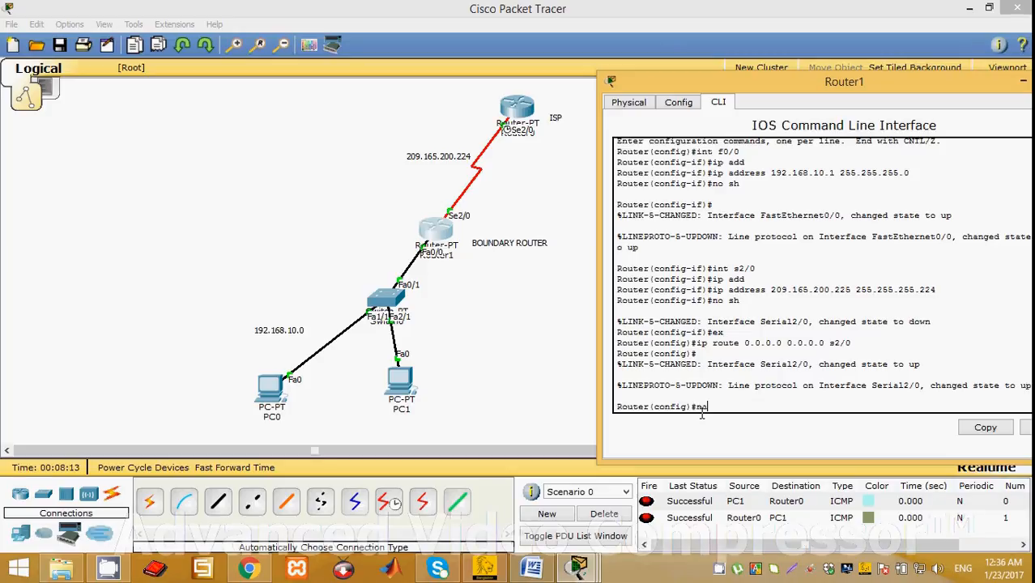
pyautogui.press('BackSpace')
pyautogui.write('ip nat ?')
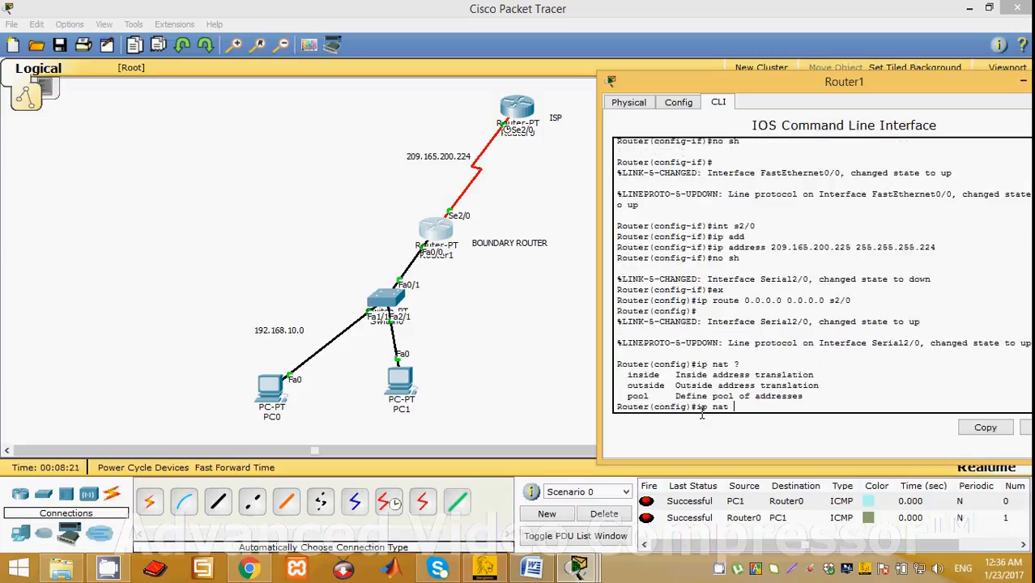
pyautogui.write('p')
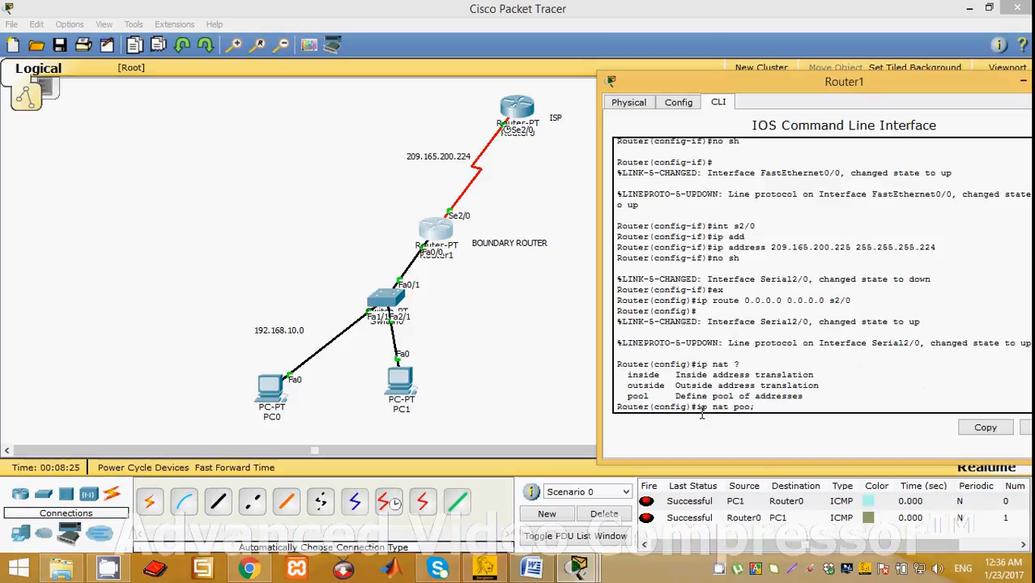
pyautogui.write('ool?')
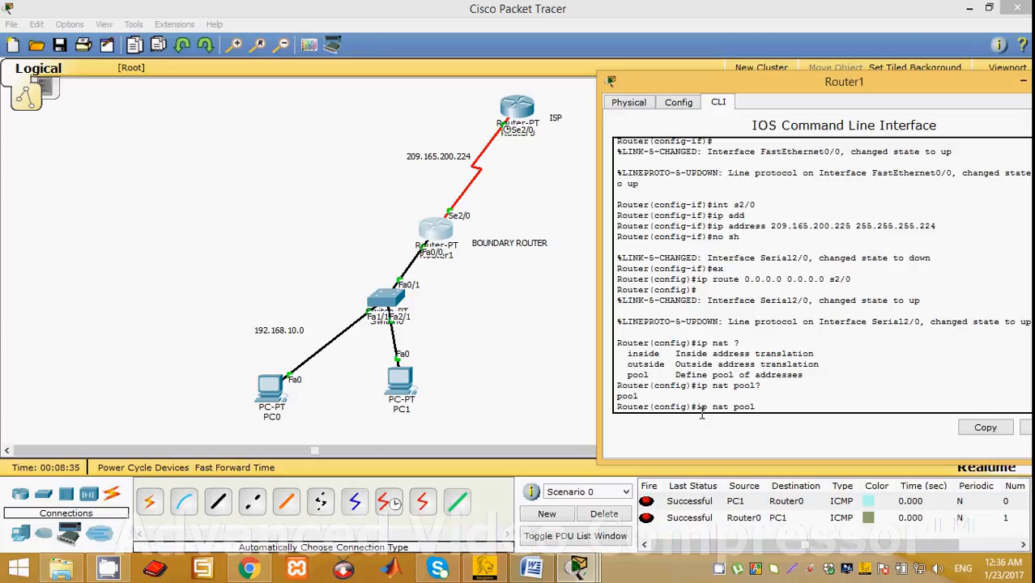
pyautogui.write(' nearhere')
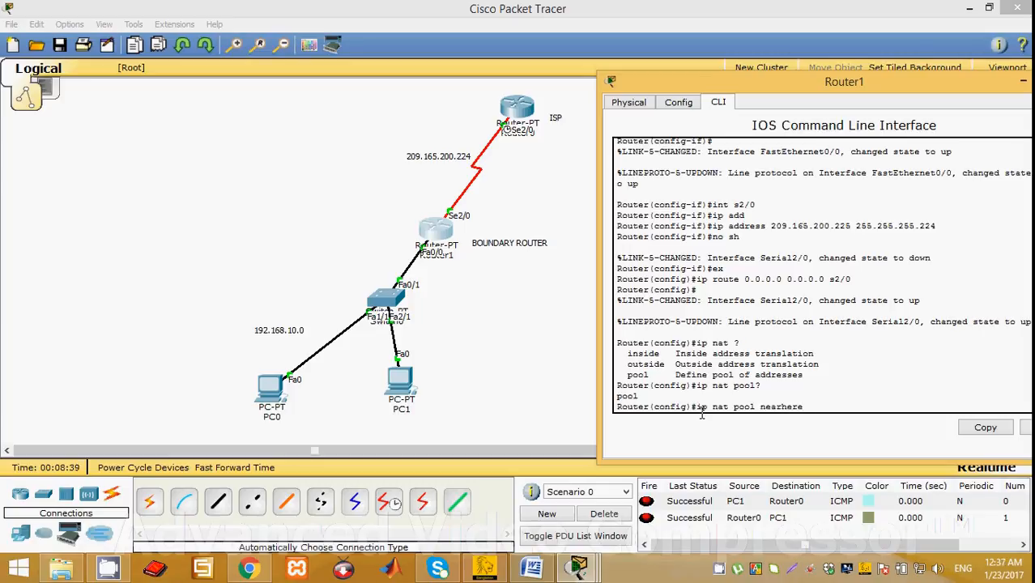
pyautogui.write(' ?')
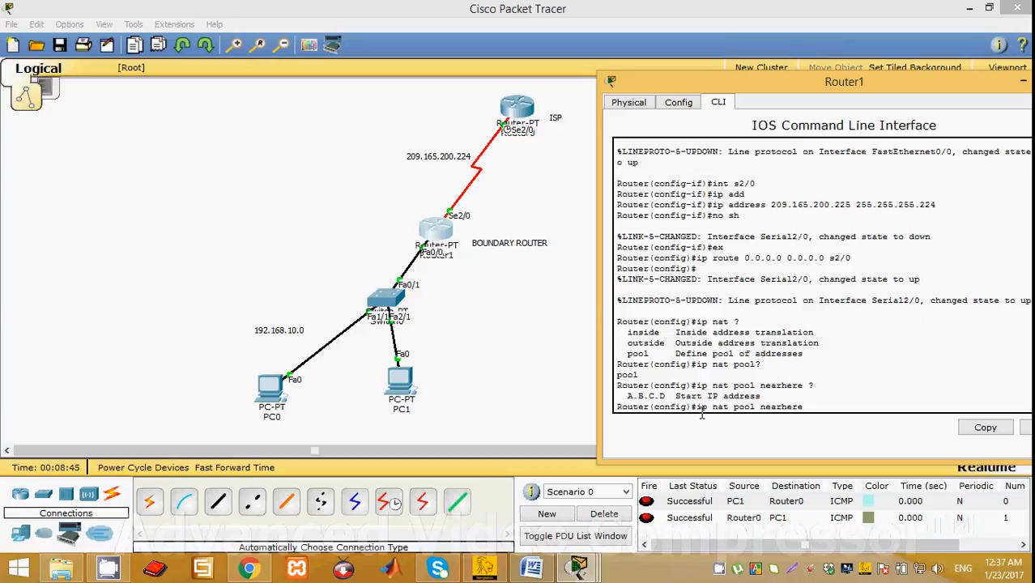
pyautogui.write('209')
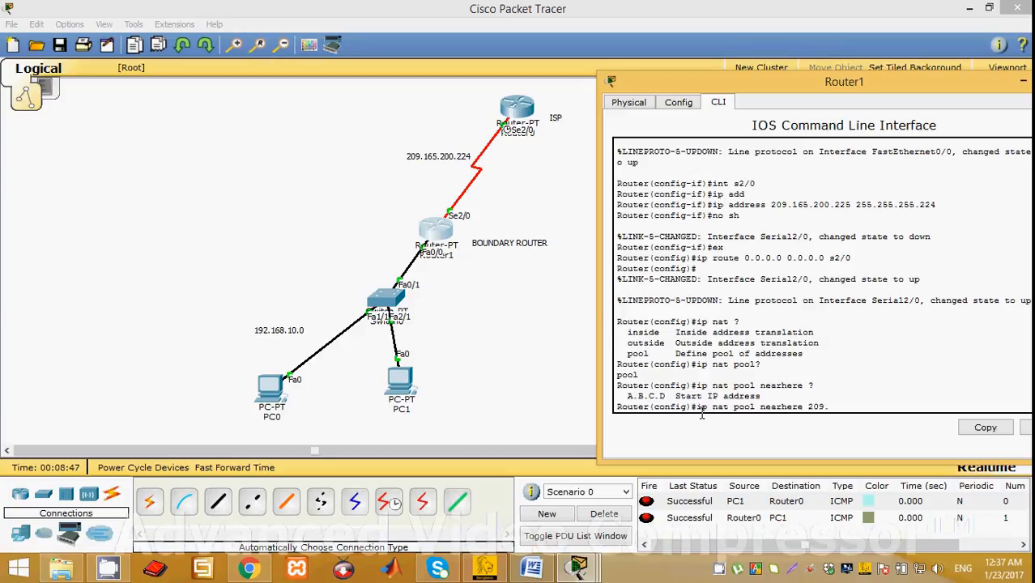
pyautogui.write('.200.226')
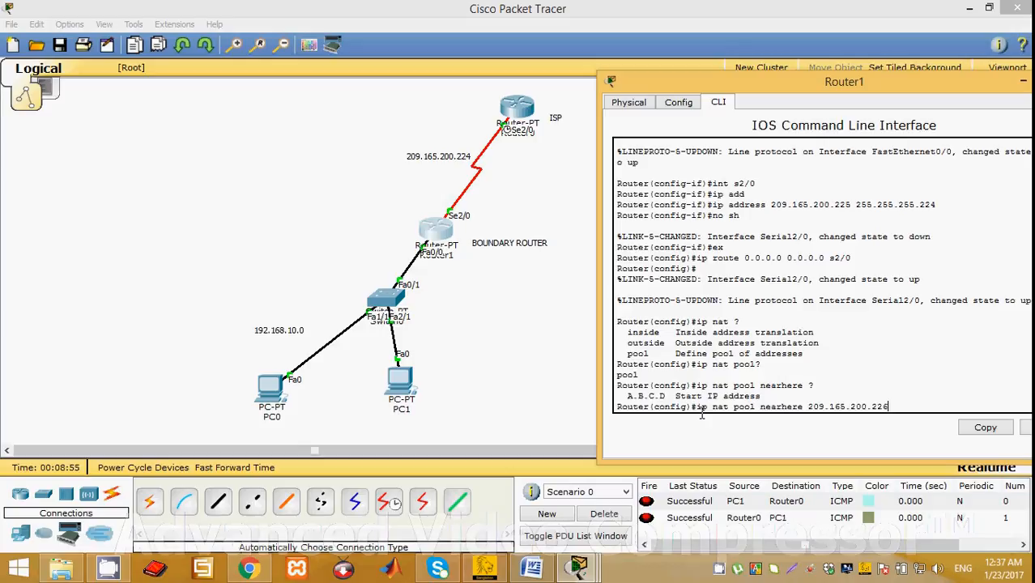
pyautogui.write(' 209.2')
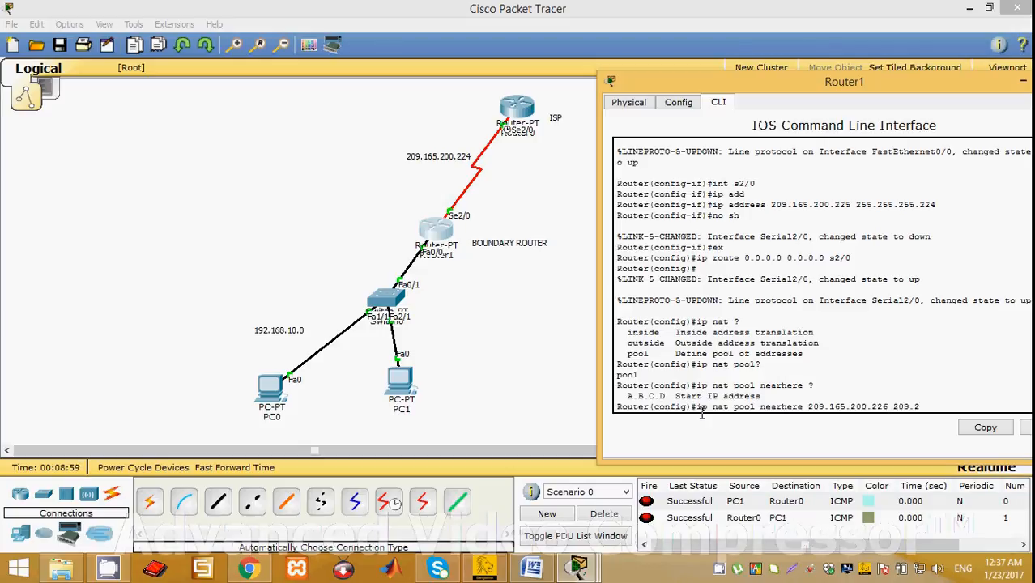
pyautogui.write('165.200.240 ?')
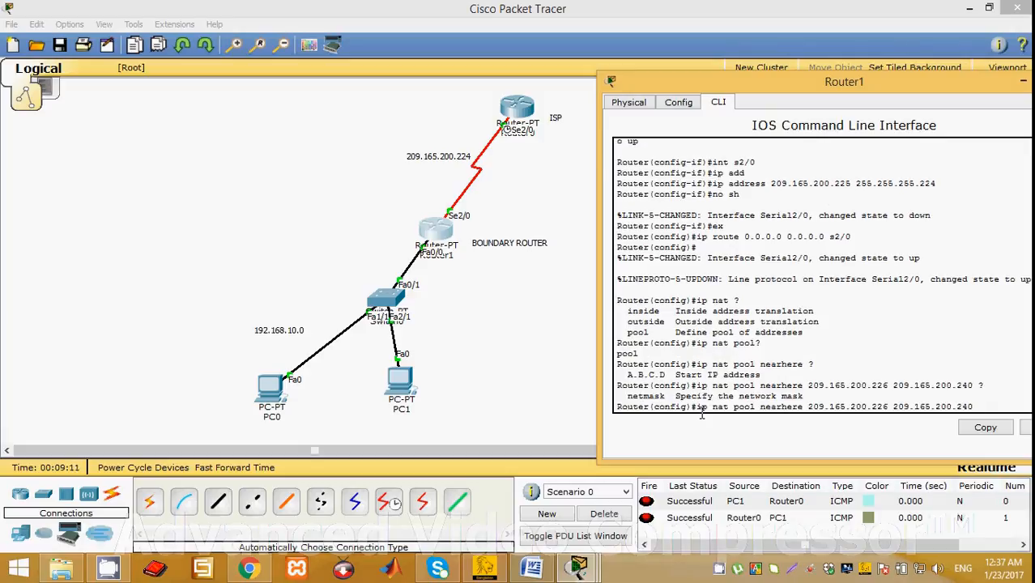
pyautogui.write('netmask')
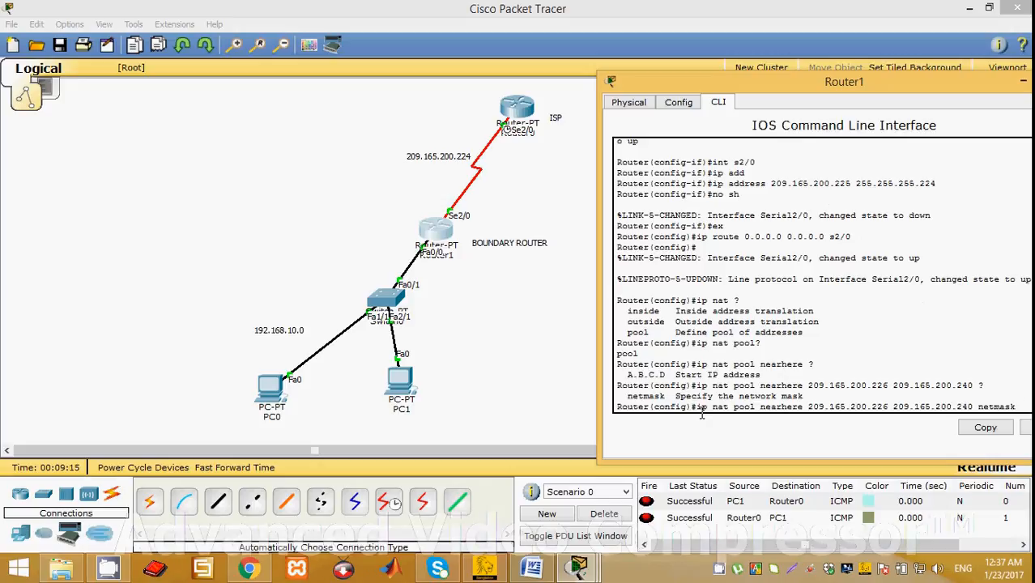
pyautogui.write(' 255.2')
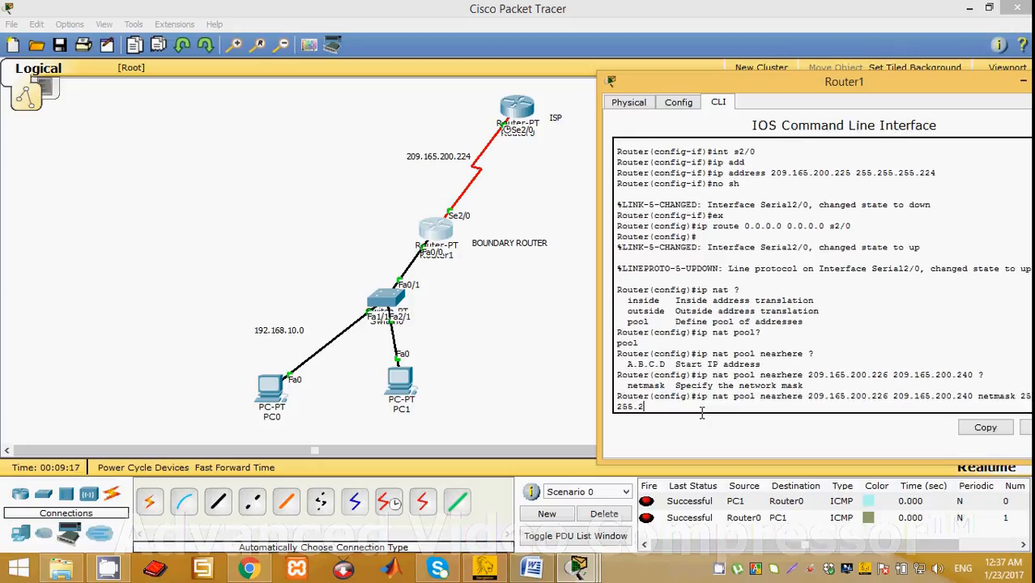
pyautogui.write('55.224')
# Complete the NAT pool definition with end address 209.165.200.240 and netmask 255.255.255.224, and execute it.
pyautogui.press('Return')
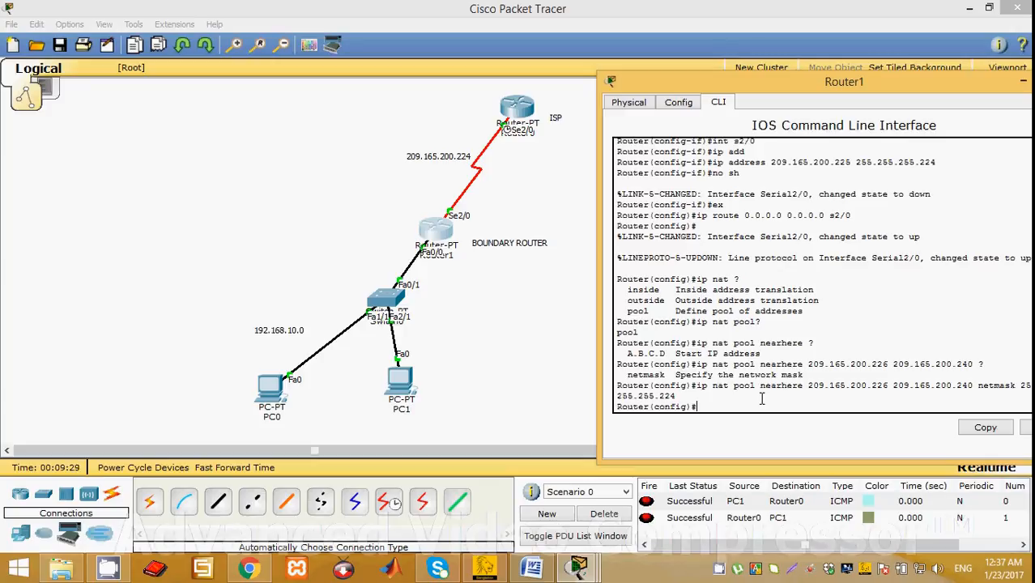
# Begin an ip access-list command and list the available access list types.
pyautogui.write('ip a??')
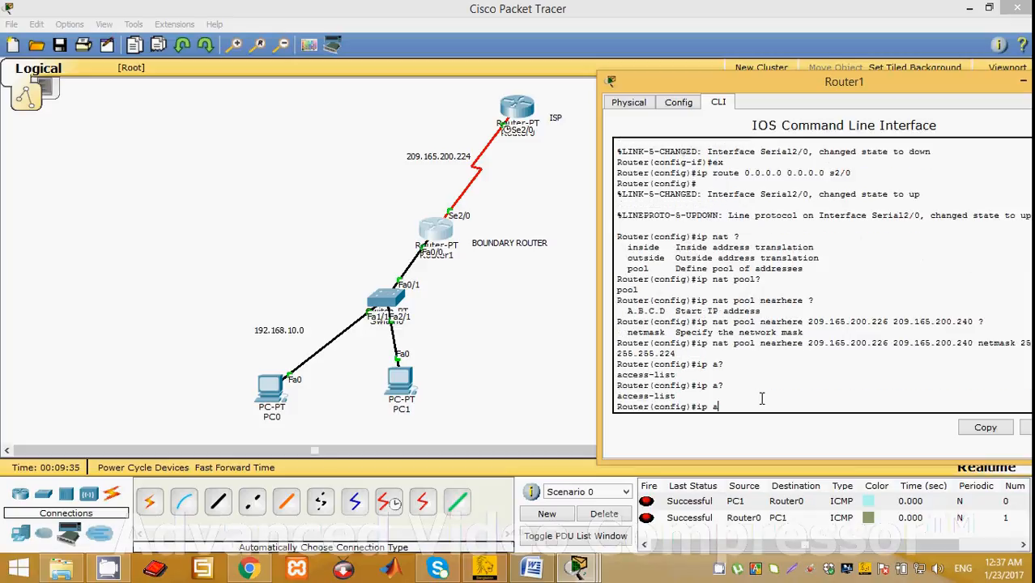
pyautogui.write('cc')
pyautogui.press('Tab')
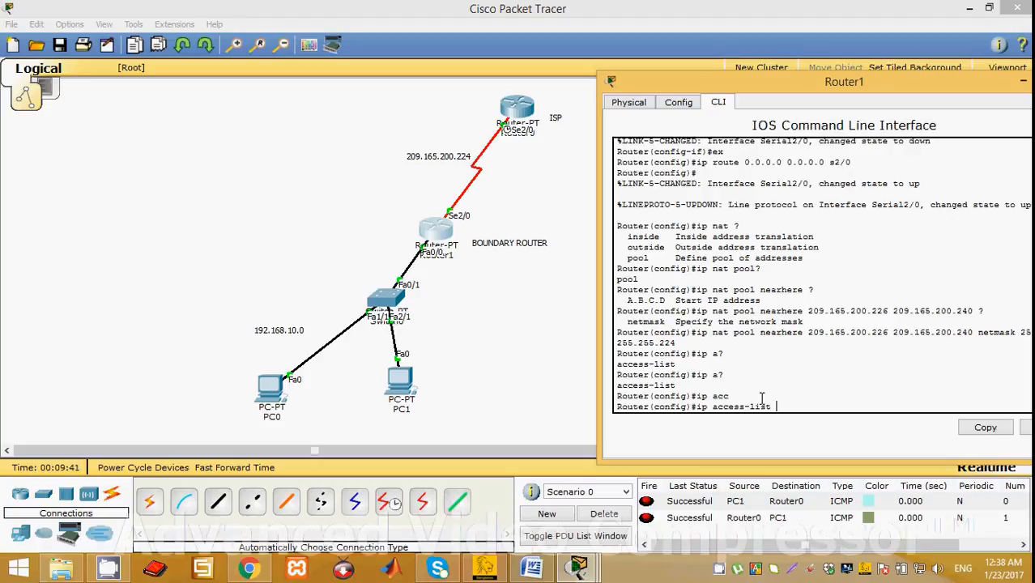
pyautogui.write('?')
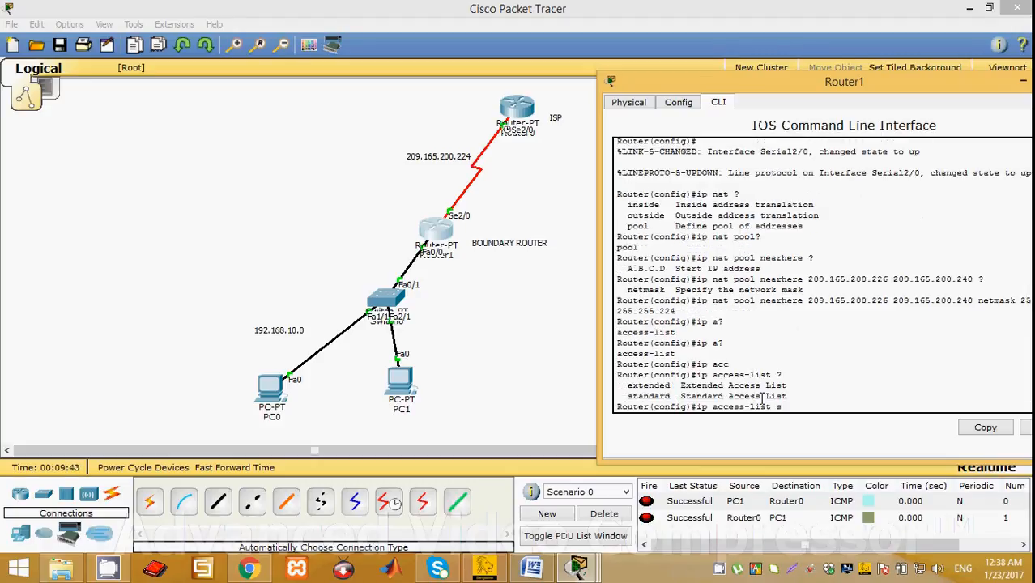
pyautogui.write('st')
# Create a standard named access list called prottoy, checking the help for how it can be identified.
pyautogui.press('Tab')
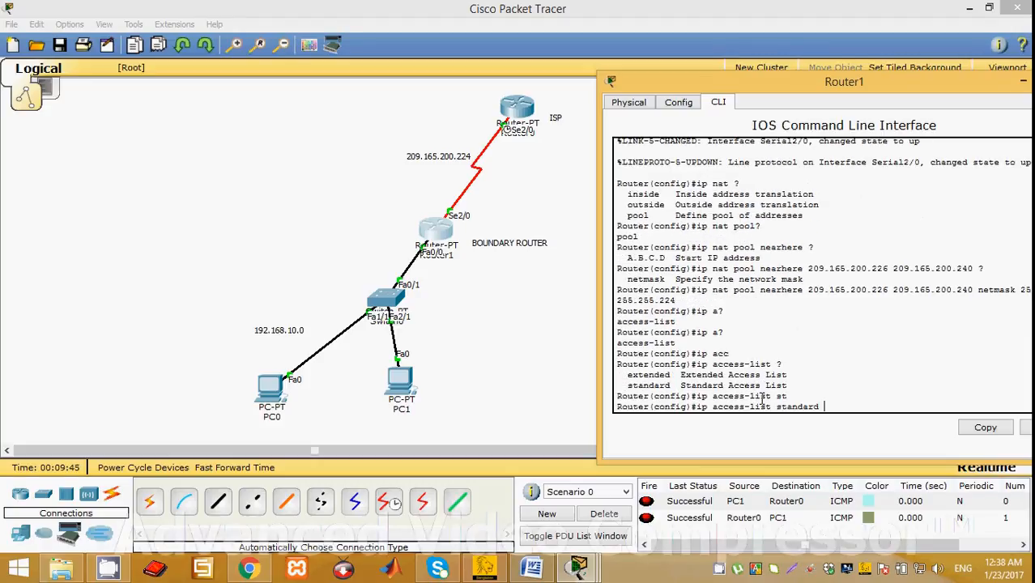
pyautogui.write('?')
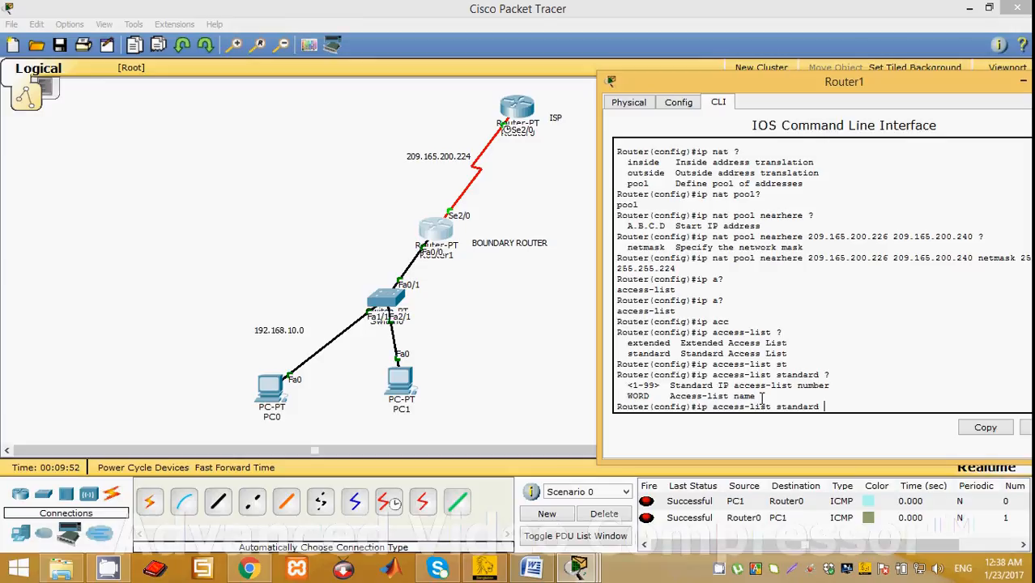
pyautogui.write('prott')
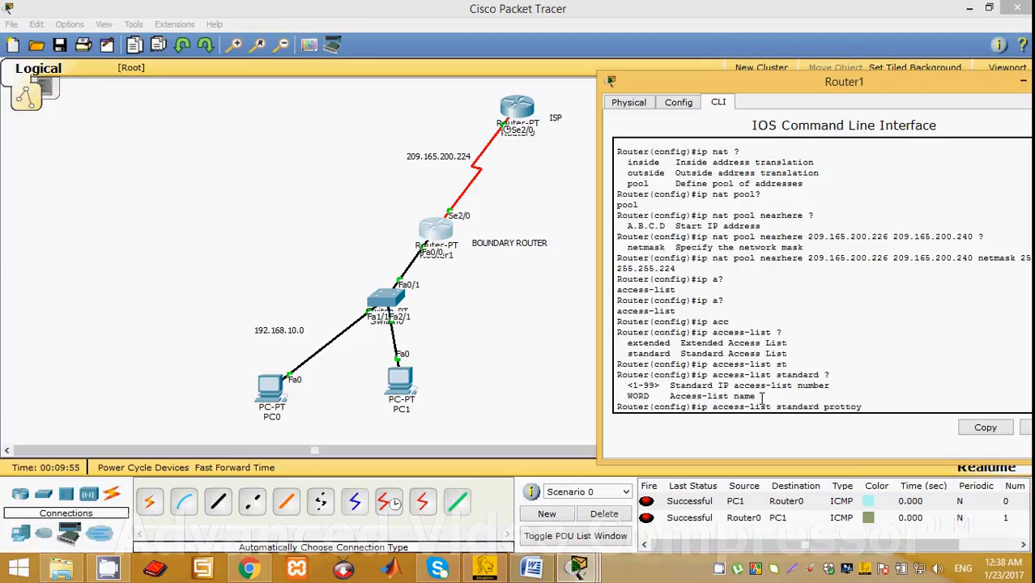
pyautogui.write('oy')
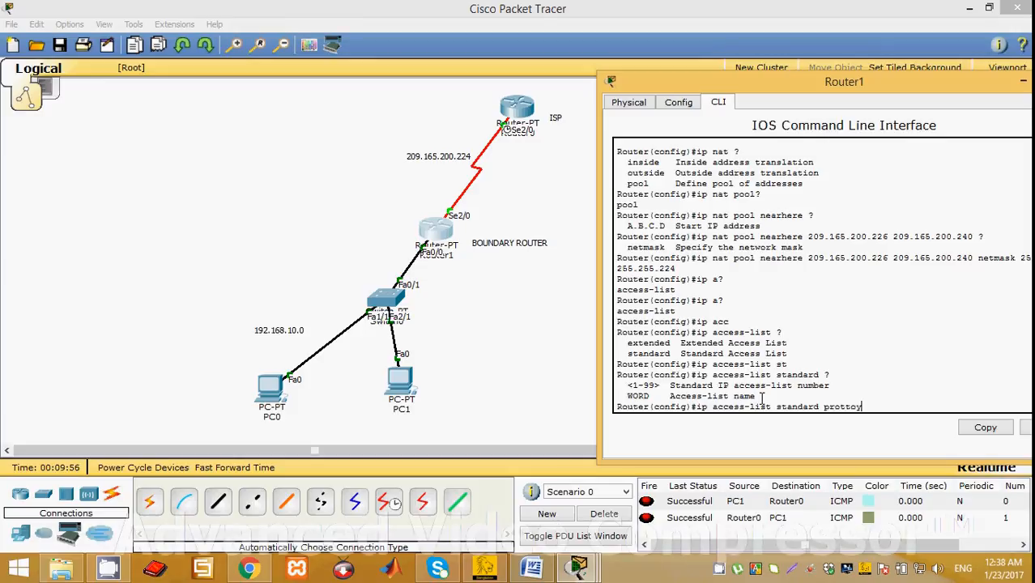
pyautogui.write('?')
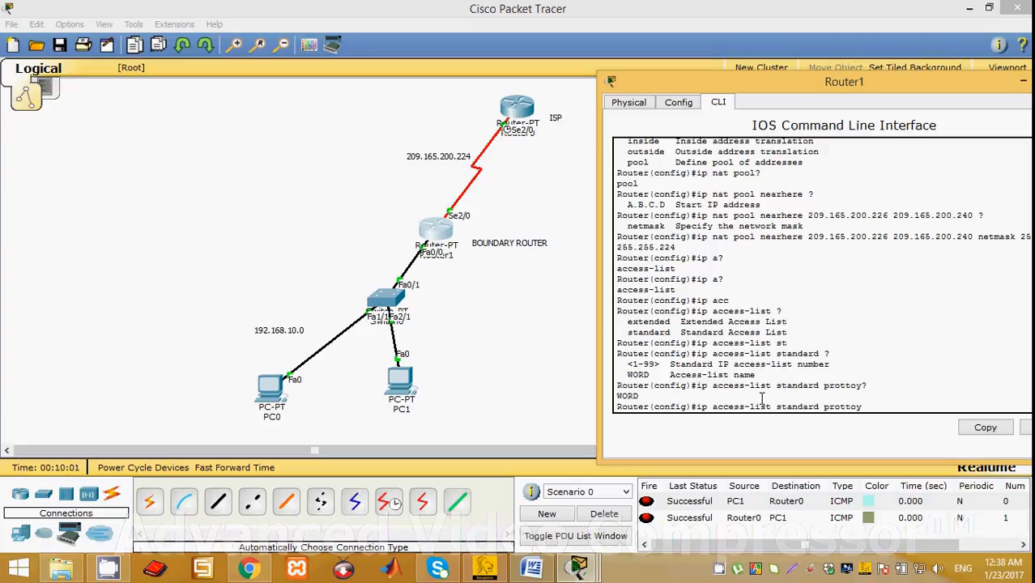
pyautogui.press('Return')
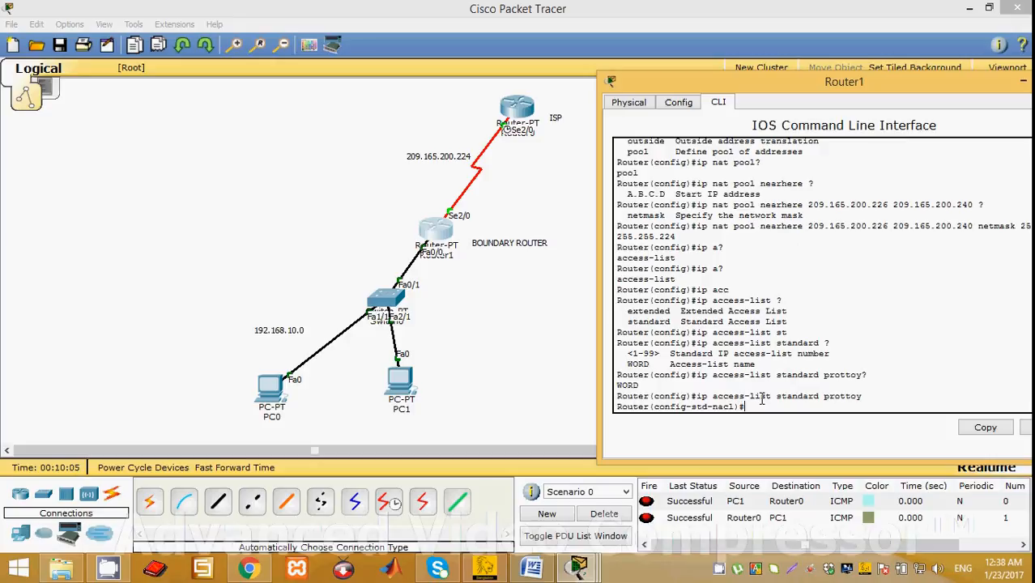
pyautogui.write('permi')
# Permit network 192.168.10.0 with wildcard mask 0.0.0.255 in the access list, and return to global configuration mode.
pyautogui.press('BackSpace')
pyautogui.press('BackSpace')
pyautogui.press('BackSpace')
pyautogui.press('BackSpace')
pyautogui.press('BackSpace')
pyautogui.press('BackSpace')
pyautogui.write('per')
pyautogui.press('Tab')
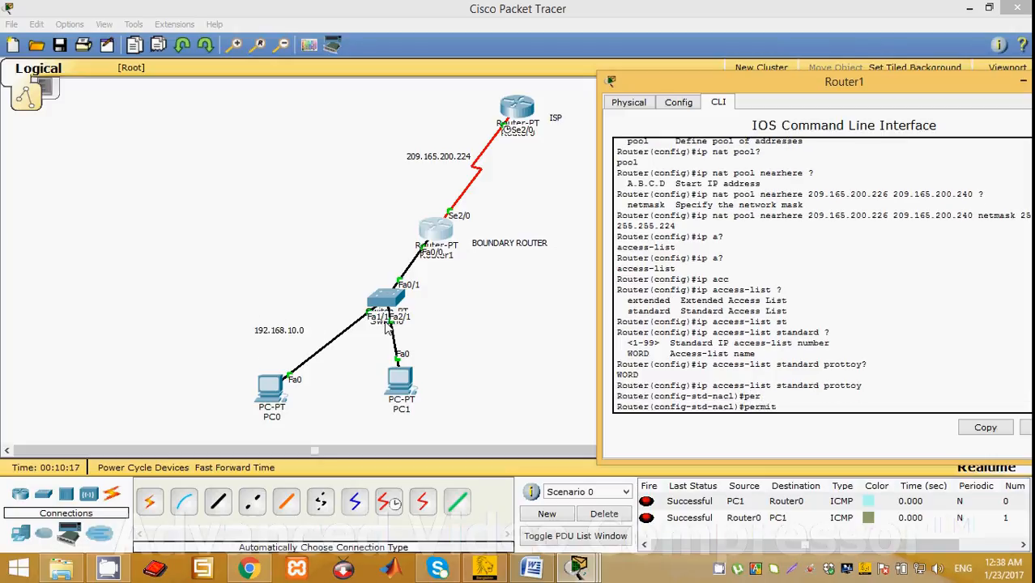
pyautogui.write('192.168')
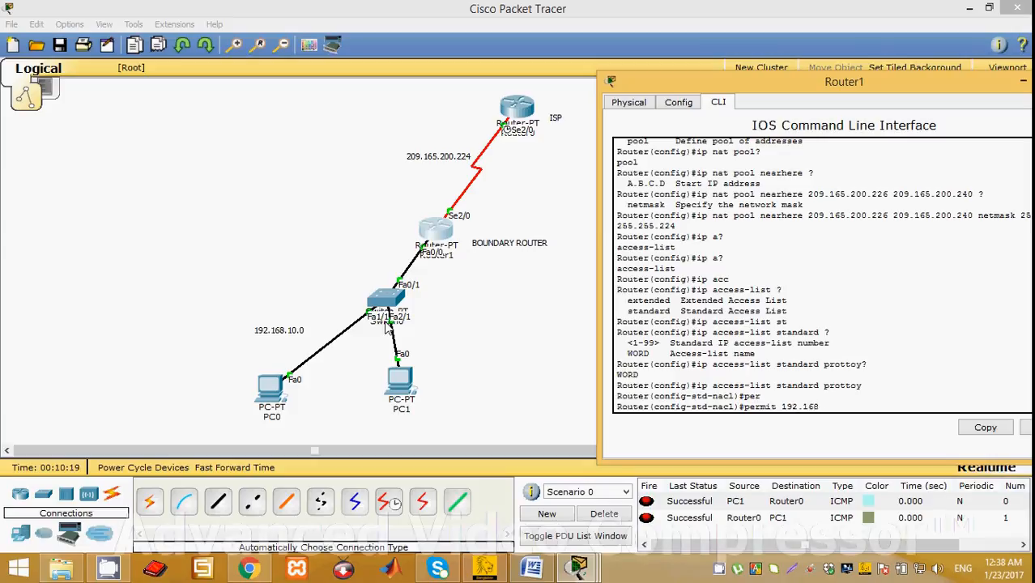
pyautogui.write('.10.0 0')
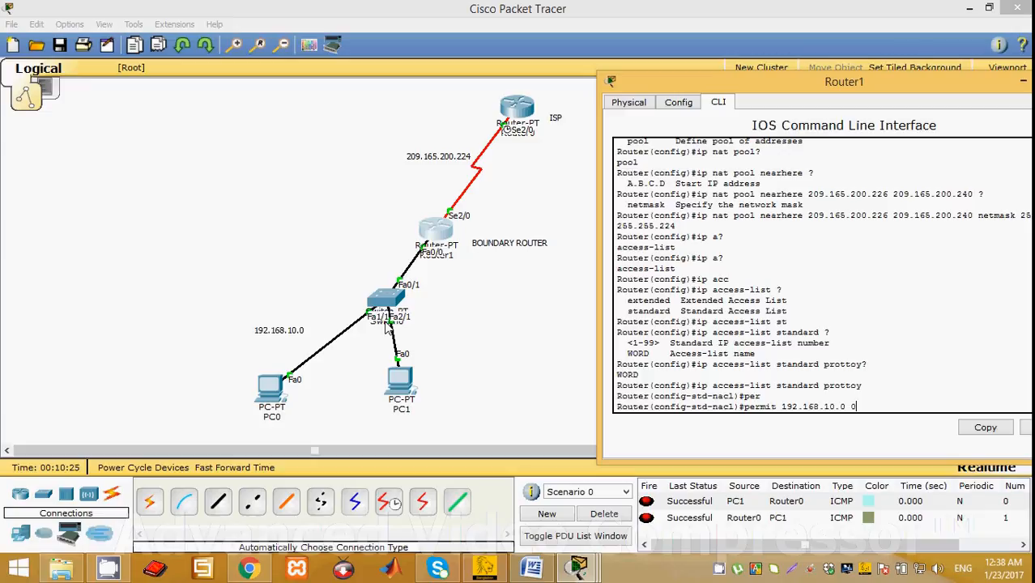
pyautogui.write('.0.0.255')
pyautogui.press('Return')
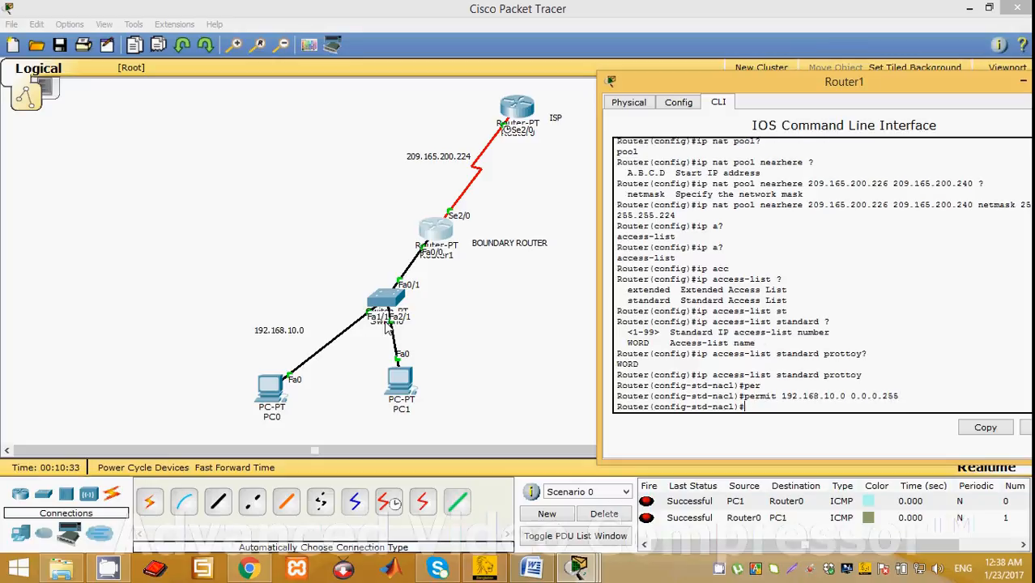
pyautogui.write('ex')
pyautogui.press('Return')
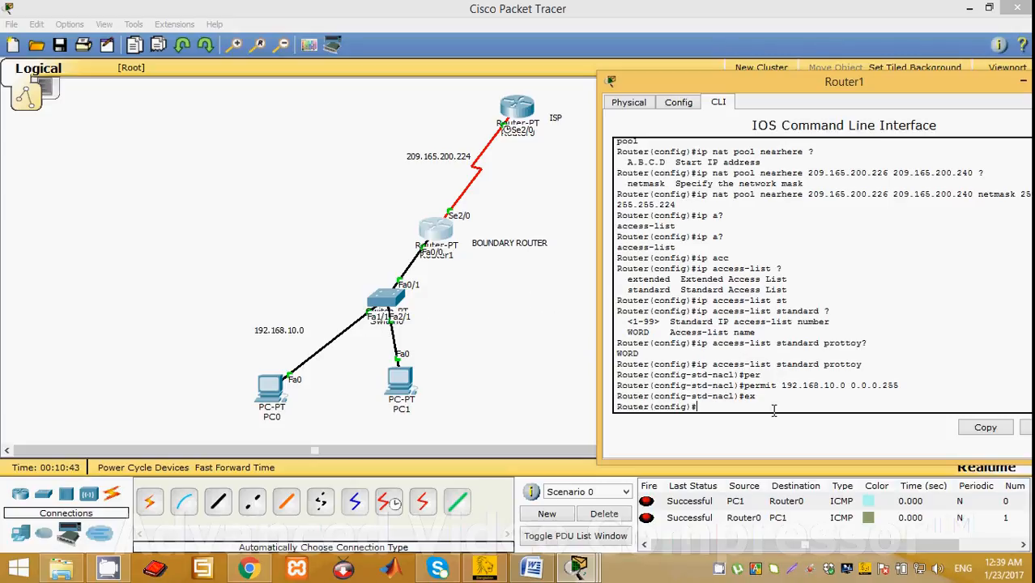
# List the available ip commands in global configuration mode and the options of ip nat.
pyautogui.write('ip ?')
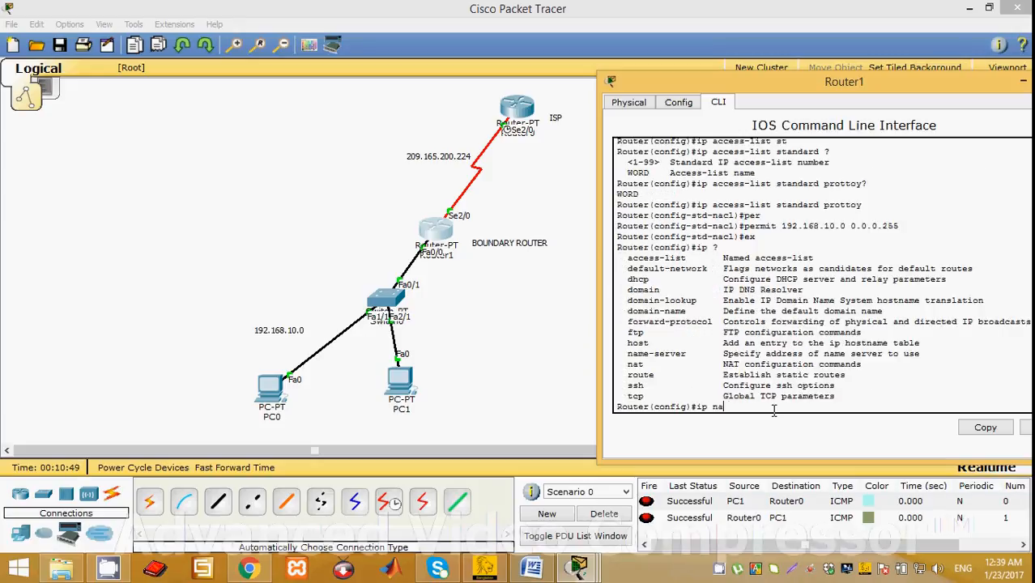
pyautogui.write('nat?')
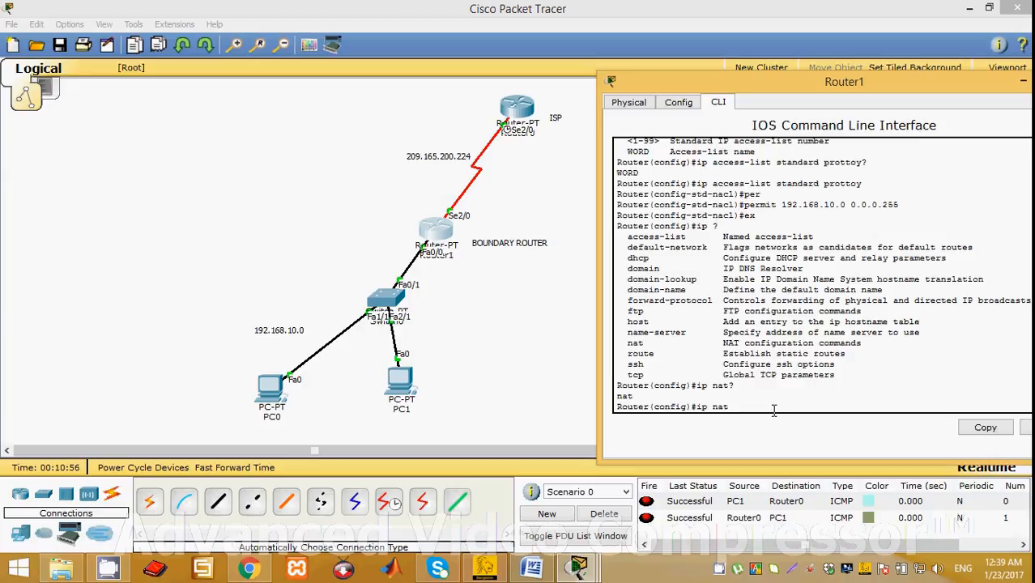
pyautogui.write('?')
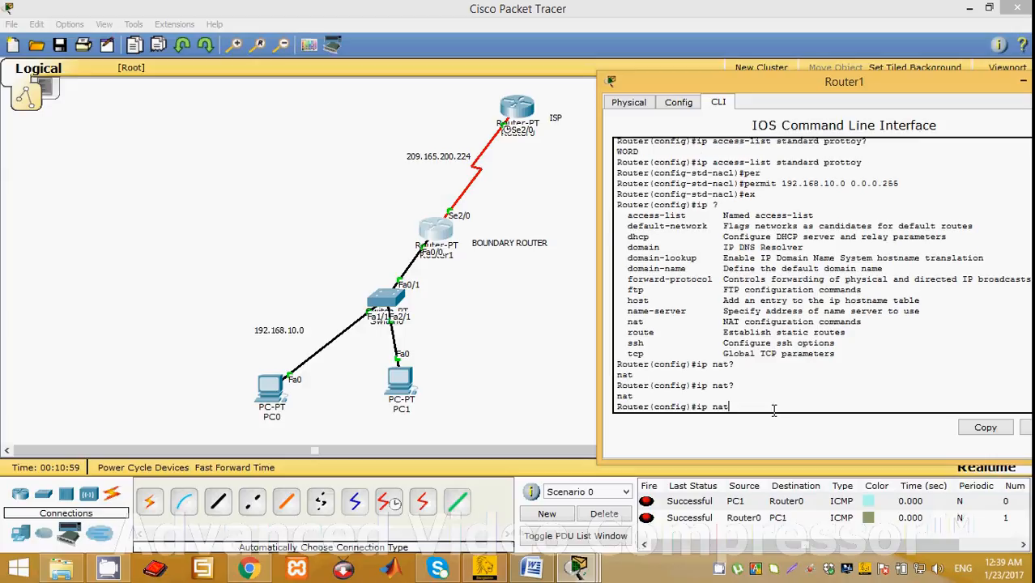
pyautogui.write(' ?')
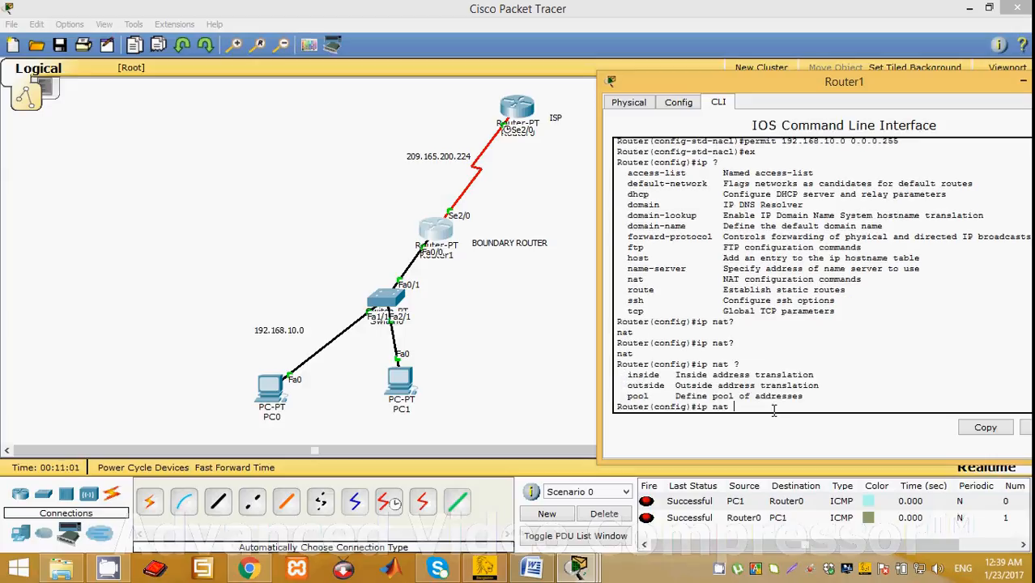
pyautogui.write('pool')
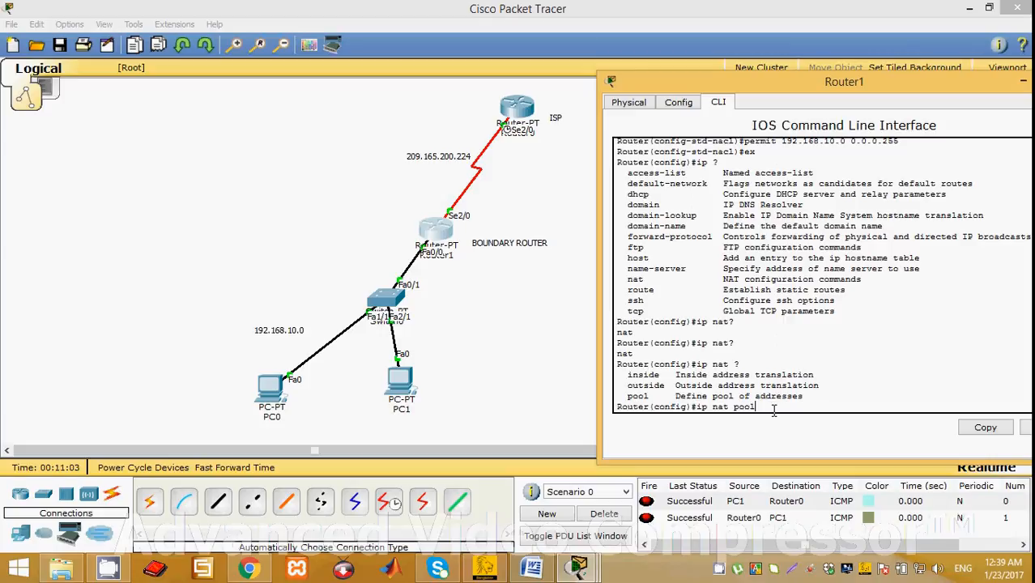
pyautogui.write(' ?')
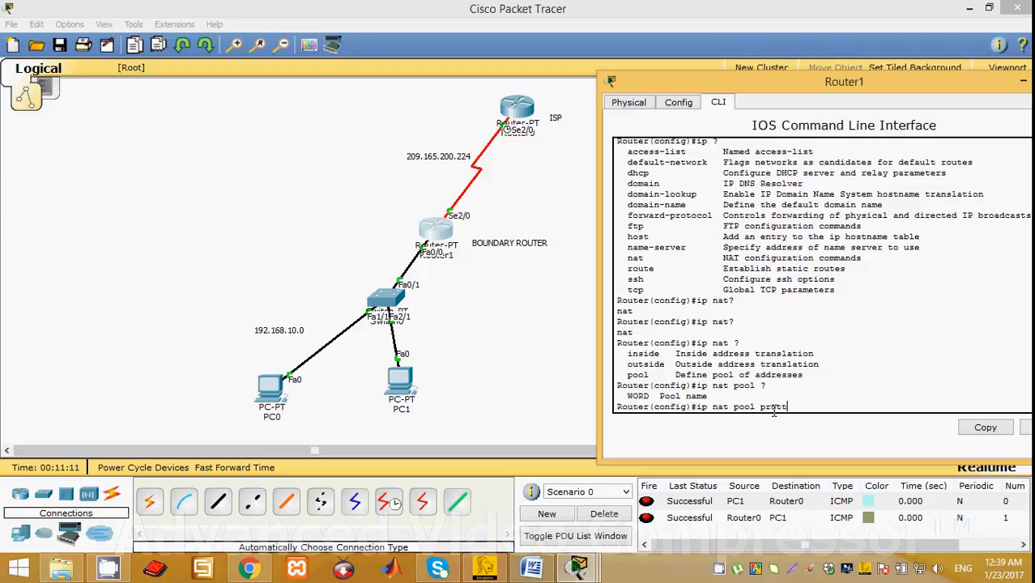
pyautogui.write('c')
pyautogui.write('oy ?')
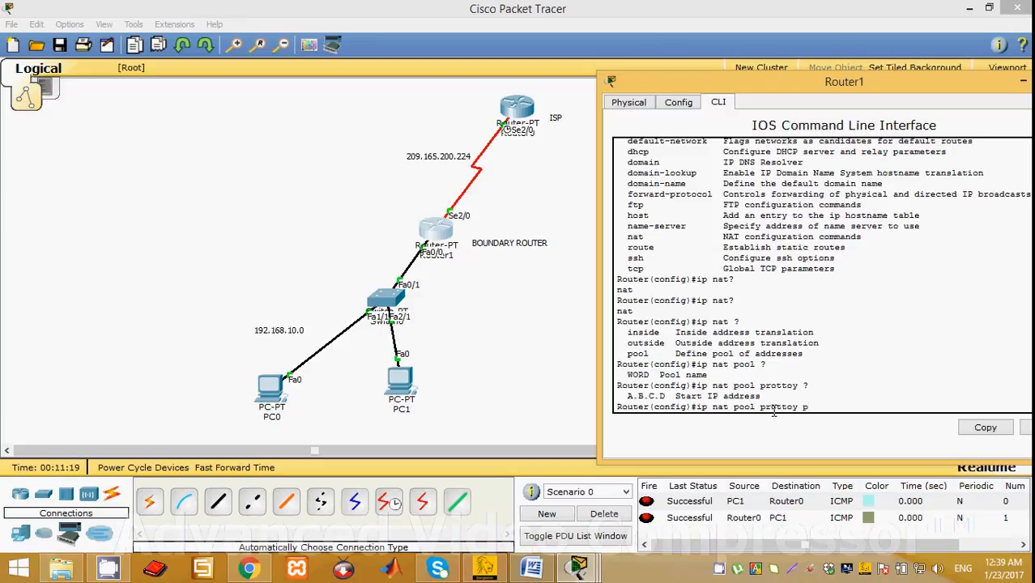
pyautogui.write('p')
pyautogui.press('Tab')
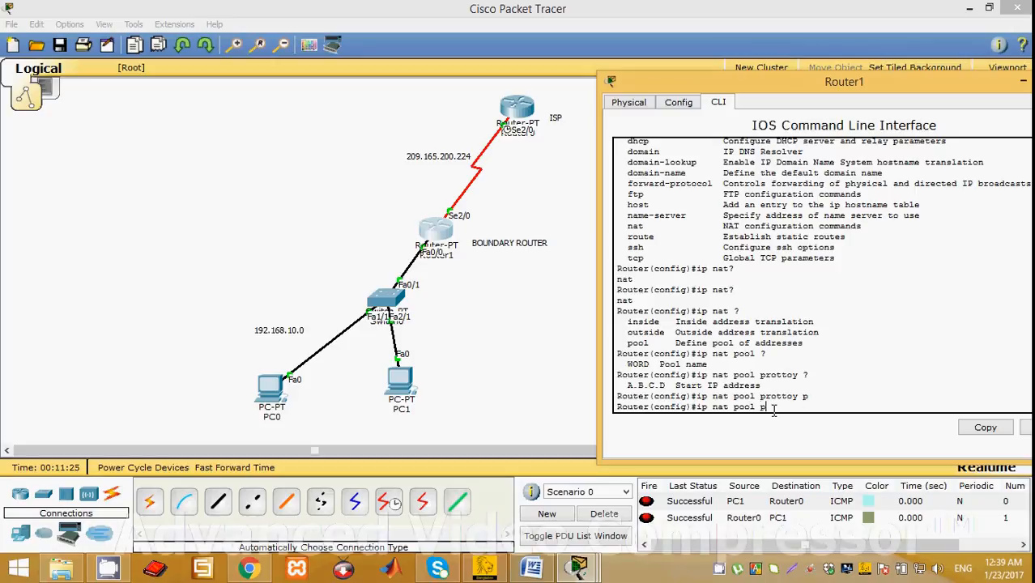
# Check the ip nat options and begin an ip nat inside source command, listing the help for each keyword.
pyautogui.write('o')
pyautogui.write('?')
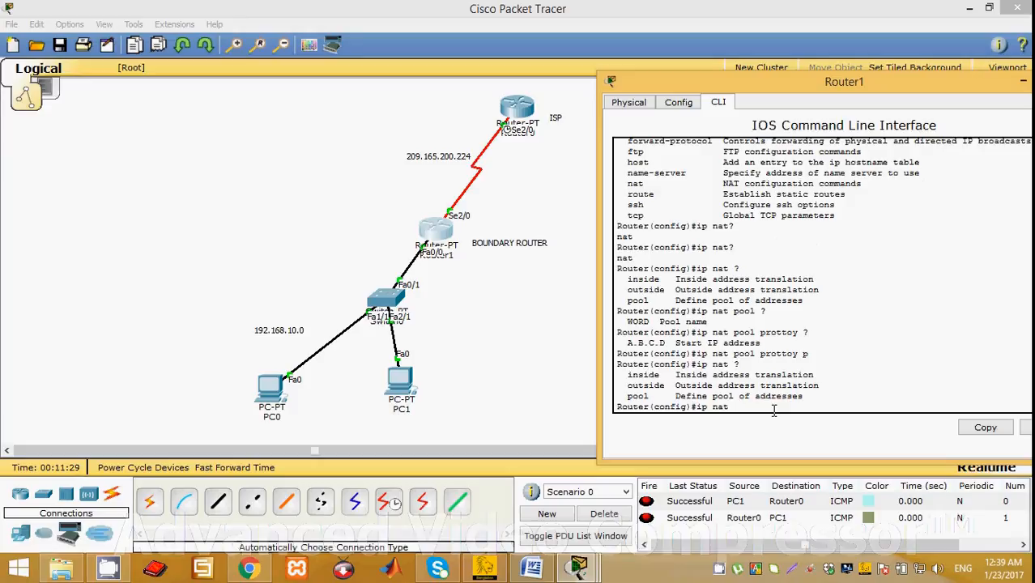
pyautogui.write('ins')
pyautogui.press('Tab')
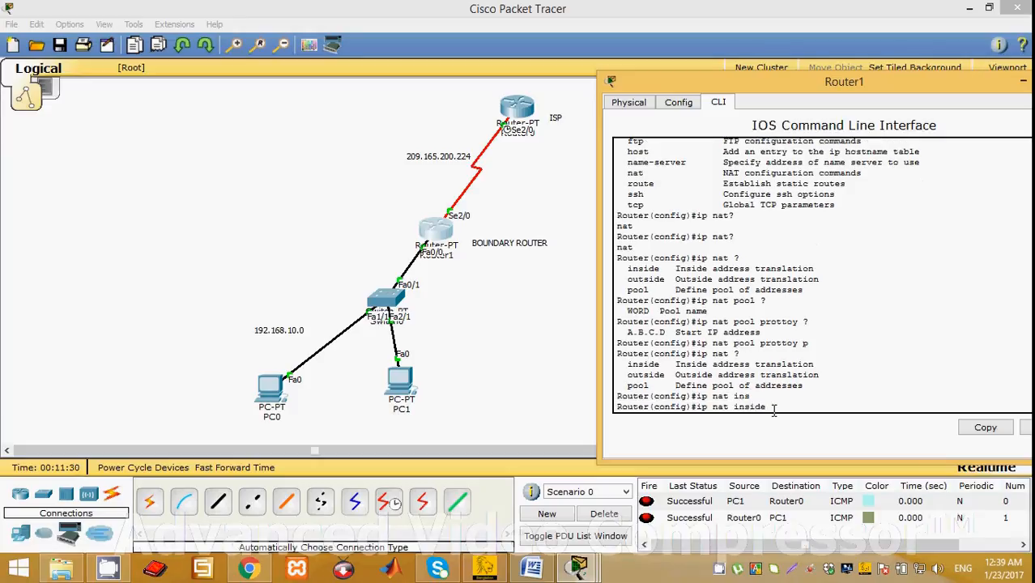
pyautogui.write('?')
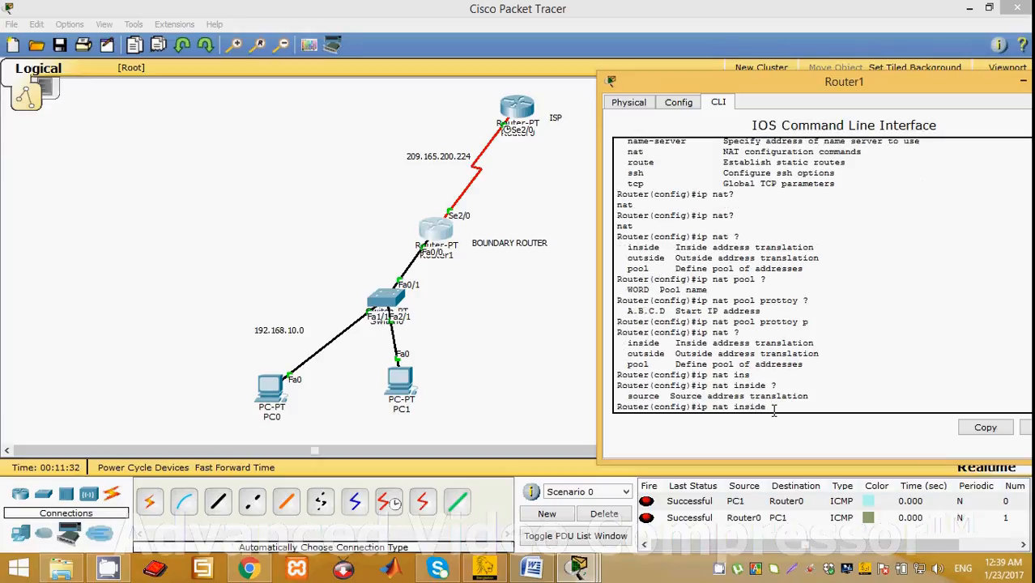
pyautogui.write('so')
pyautogui.press('Tab')
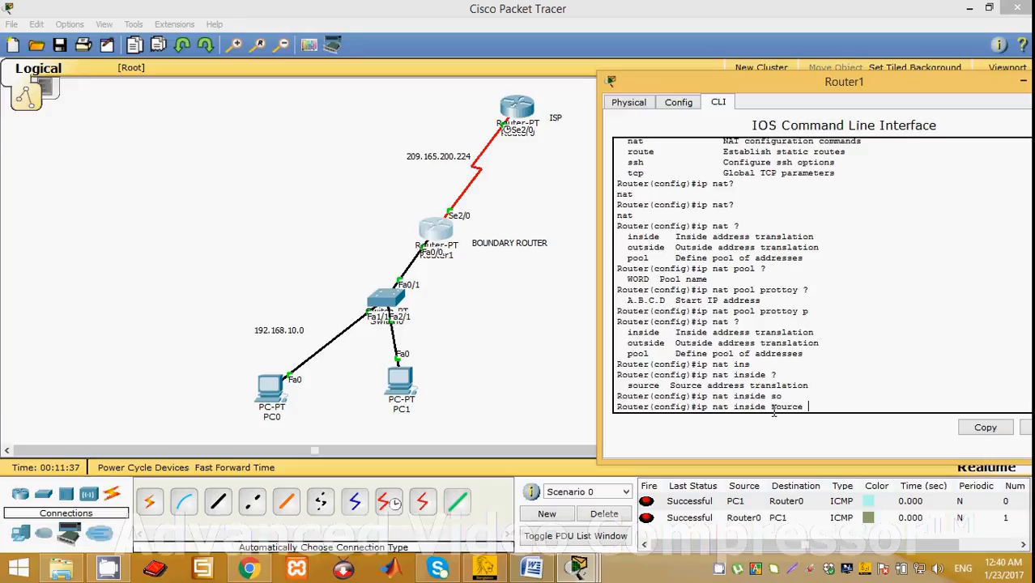
pyautogui.write('?')
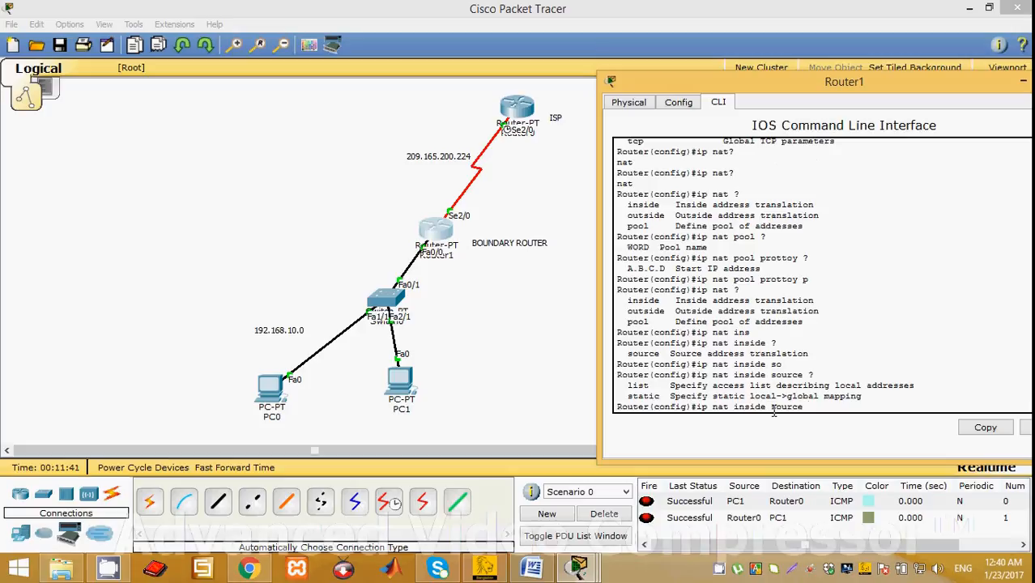
pyautogui.write('l')
# Extend the inside source command with access list prottoy and the pool keyword, checking the help for each argument.
pyautogui.press('Tab')
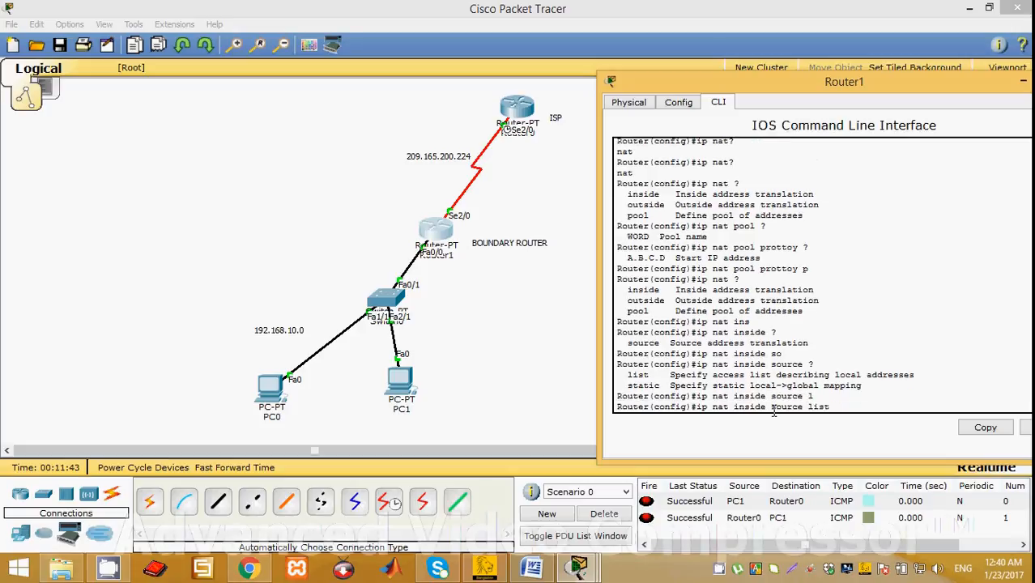
pyautogui.write('?')
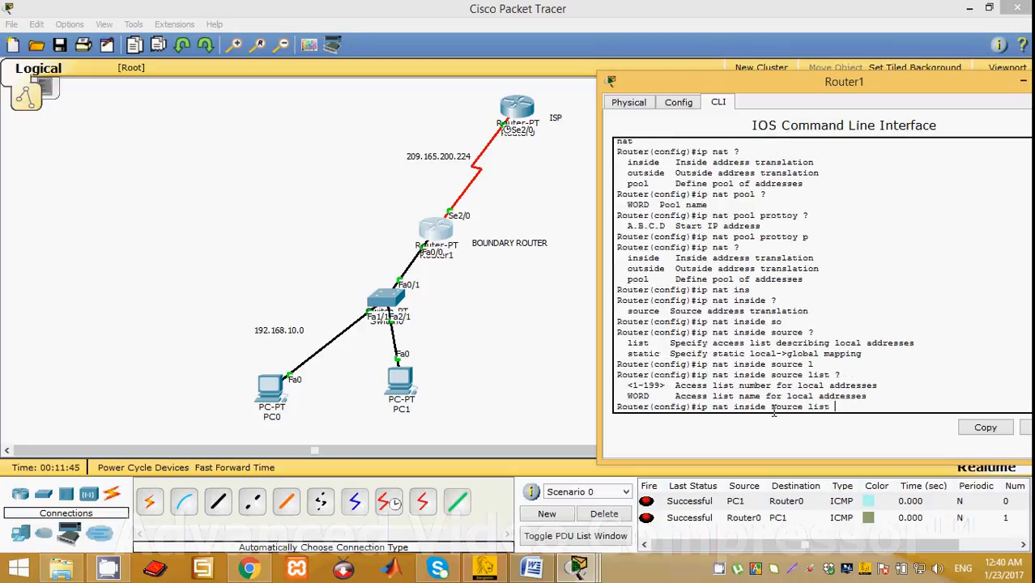
pyautogui.write('prottoy ?p')
pyautogui.press('Tab')
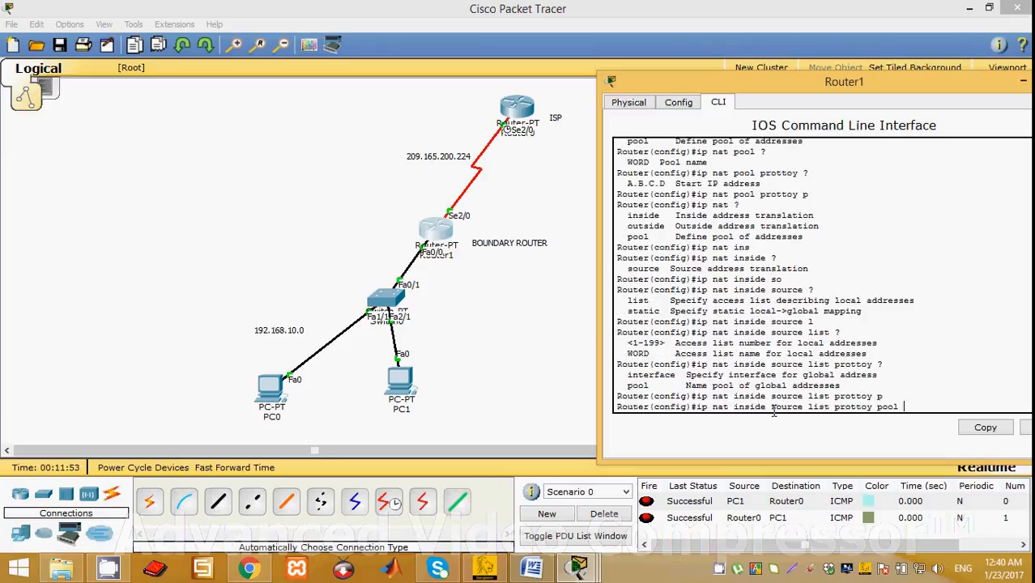
# Complete the NAT command with pool name nearhere and the overload option, and execute it.
pyautogui.write('n')
pyautogui.write('ear')
pyautogui.write('?')
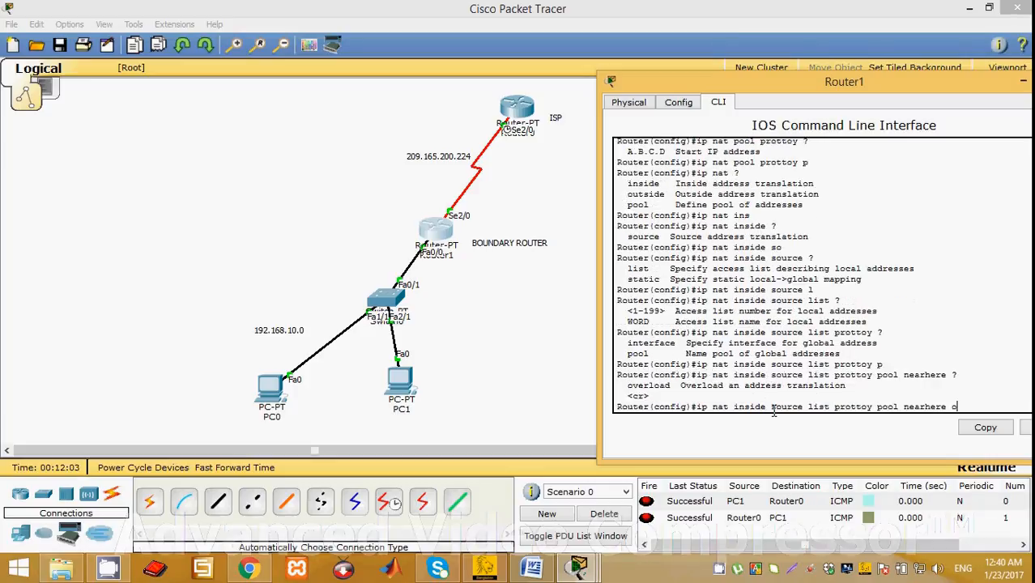
pyautogui.write('overload')
pyautogui.press('Return')
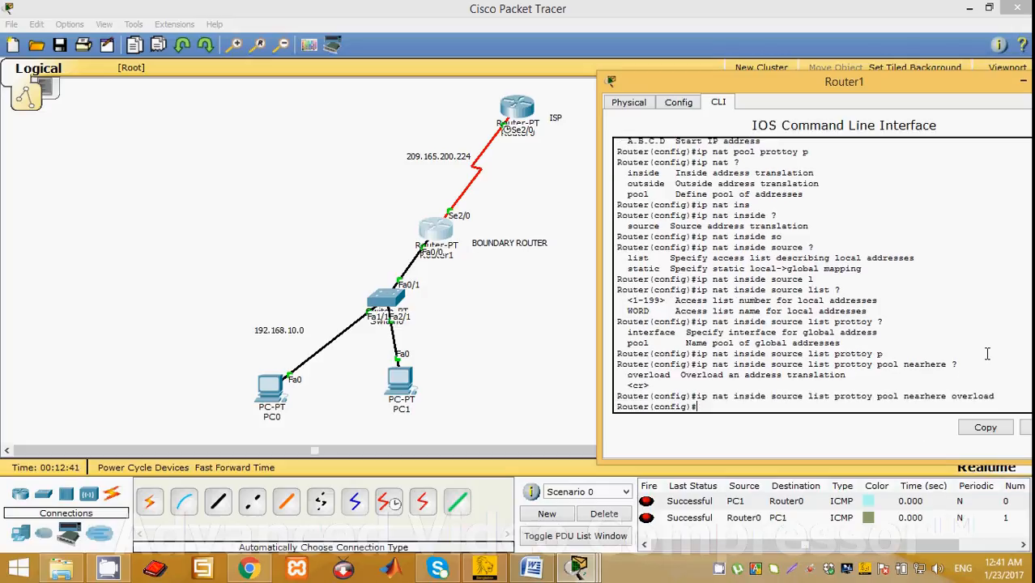
pyautogui.write('e')
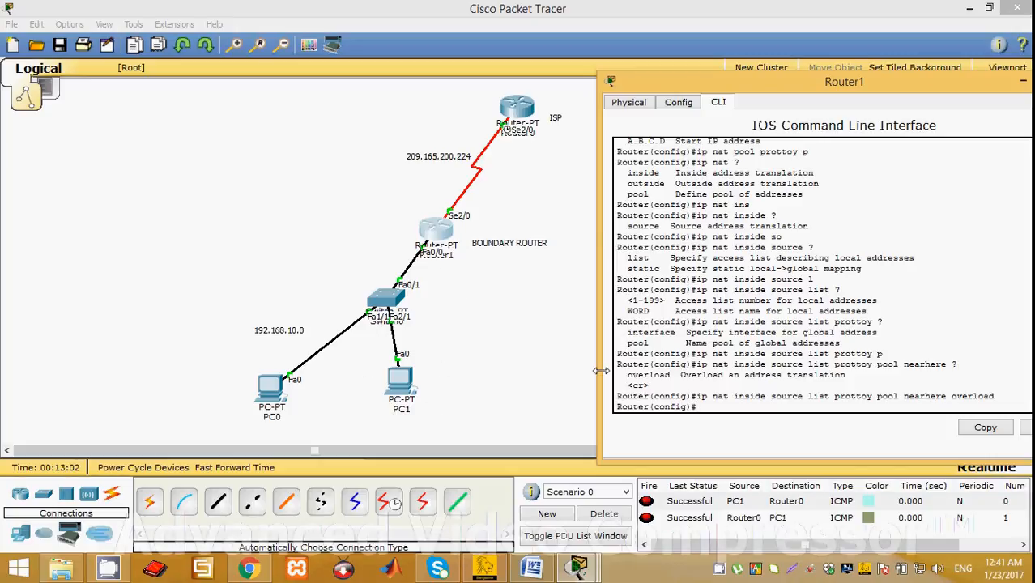
# Configure interface f0/0 as the NAT inside interface and enable it with no shutdown.
pyautogui.write('int f0/0')
pyautogui.press('Return')
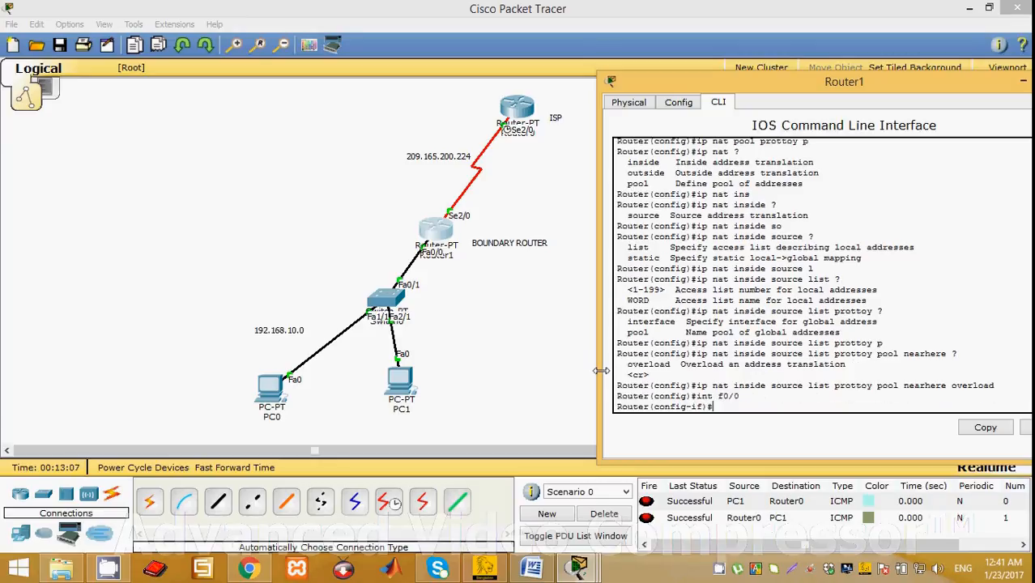
pyautogui.write('ip nat in')
pyautogui.press('Tab')
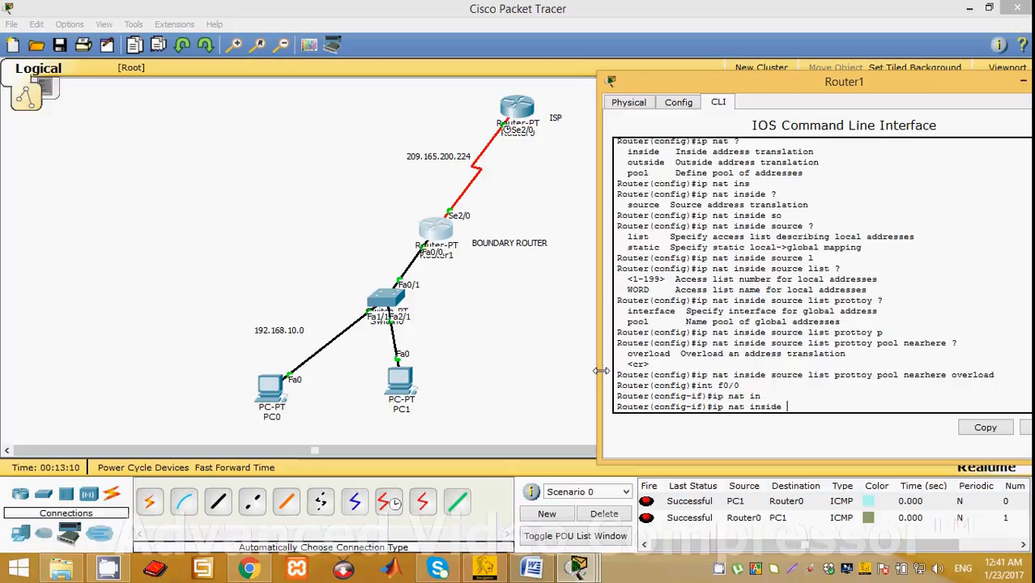
pyautogui.press('Return')
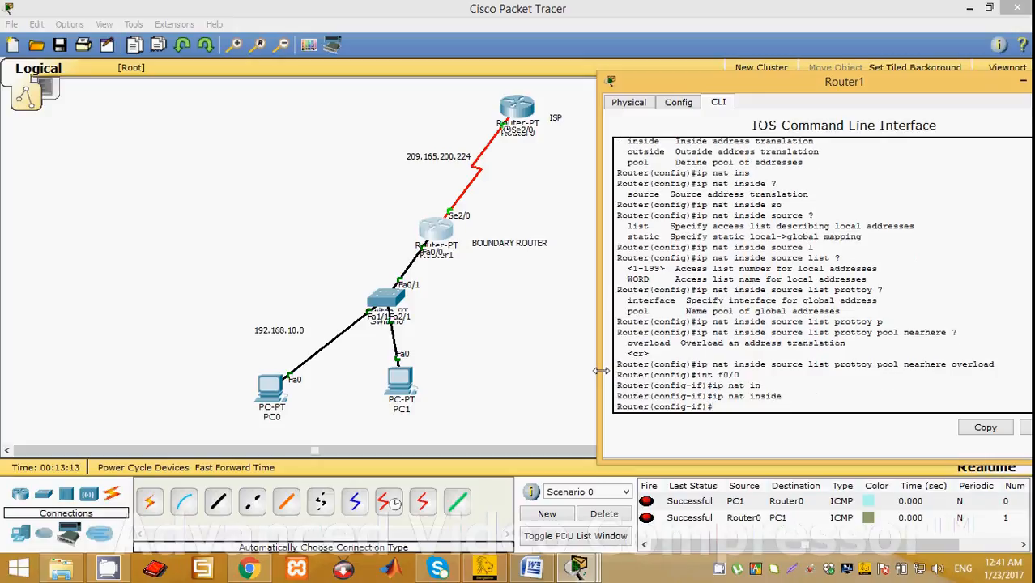
pyautogui.write('no sh')
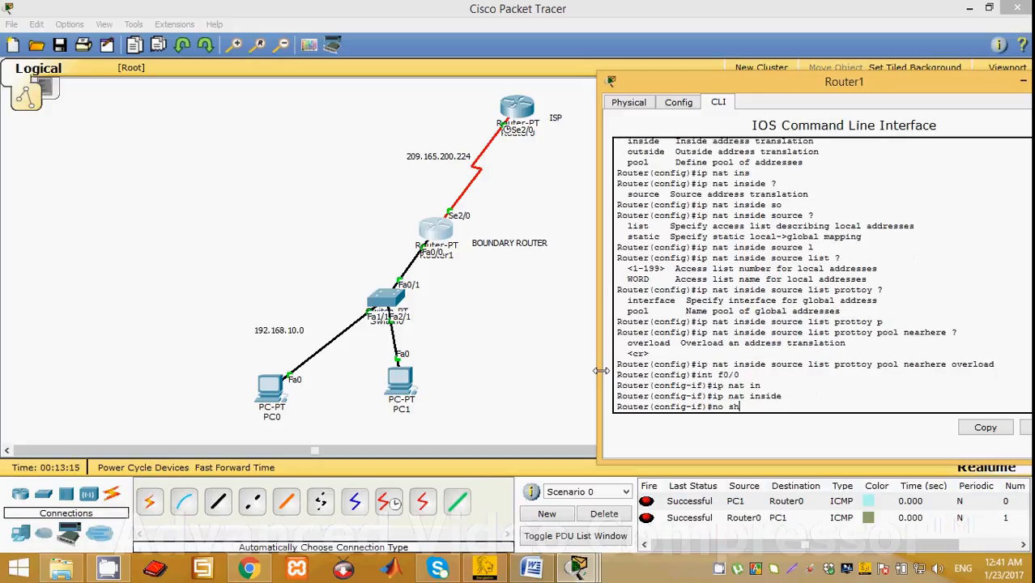
pyautogui.press('Return')
# Configure interface s2/0 as the NAT outside interface and enable it with no shutdown.
pyautogui.write('ig-if)#int')
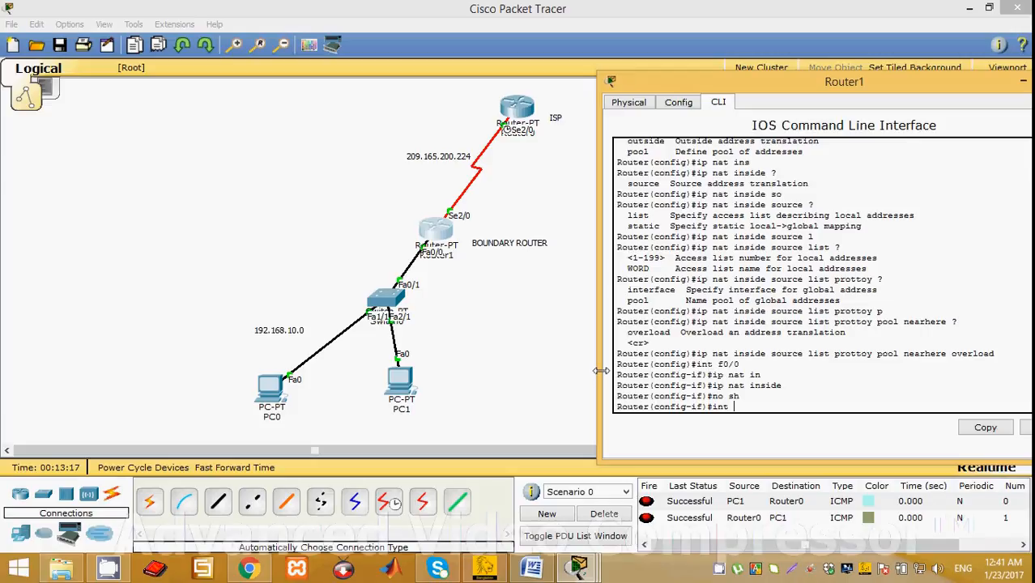
pyautogui.press('BackSpace')
pyautogui.press('BackSpace')
pyautogui.press('BackSpace')
pyautogui.press('BackSpace')
pyautogui.write('int s2/0')
pyautogui.press('Return')
pyautogui.write('ip ')
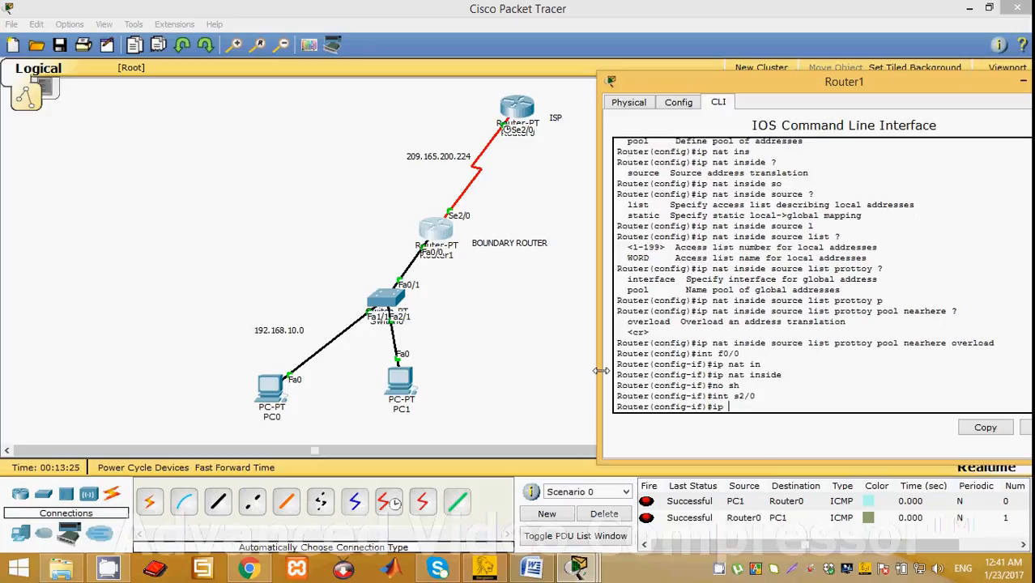
pyautogui.write('na')
pyautogui.press('Tab')
pyautogui.write('out')
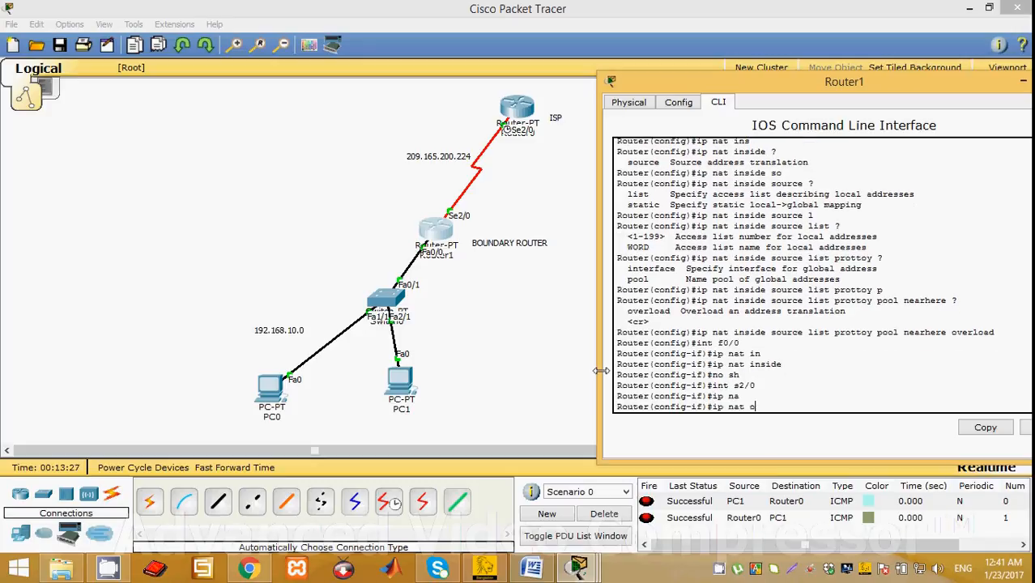
pyautogui.press('Tab')
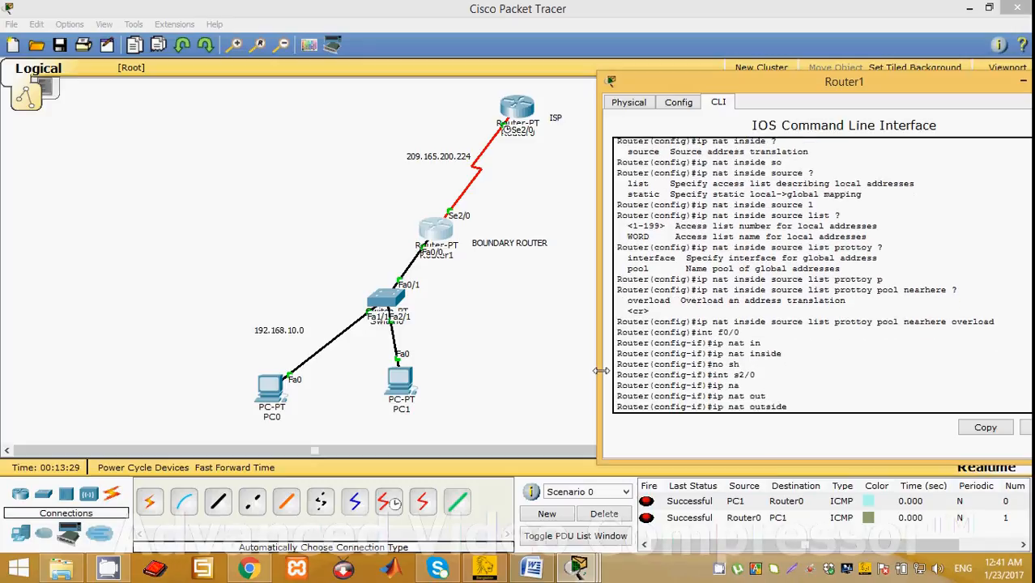
pyautogui.press('Return')
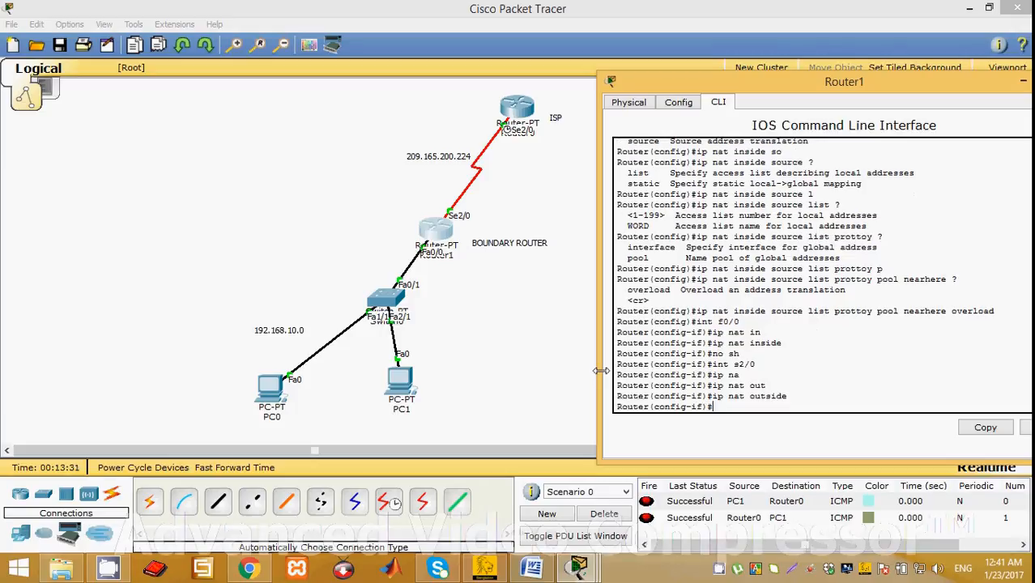
pyautogui.write('no sh')
pyautogui.press('Return')
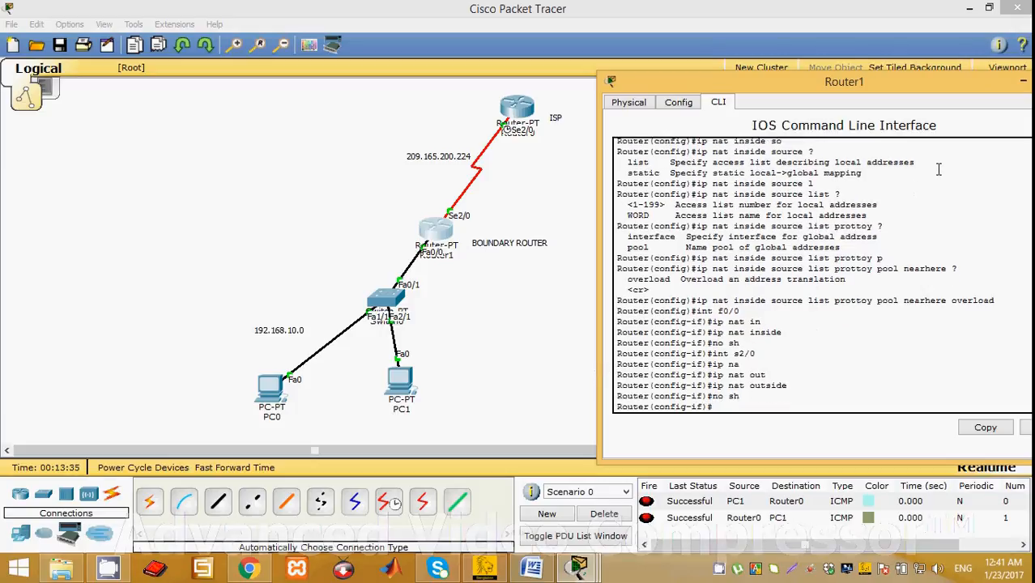
# Close the router window to send a simple PDU from PC1 to the ISP router, and delete the scenario's PDU entries.
pyautogui.moveTo(970, 87); pyautogui.dragTo(862, 122)
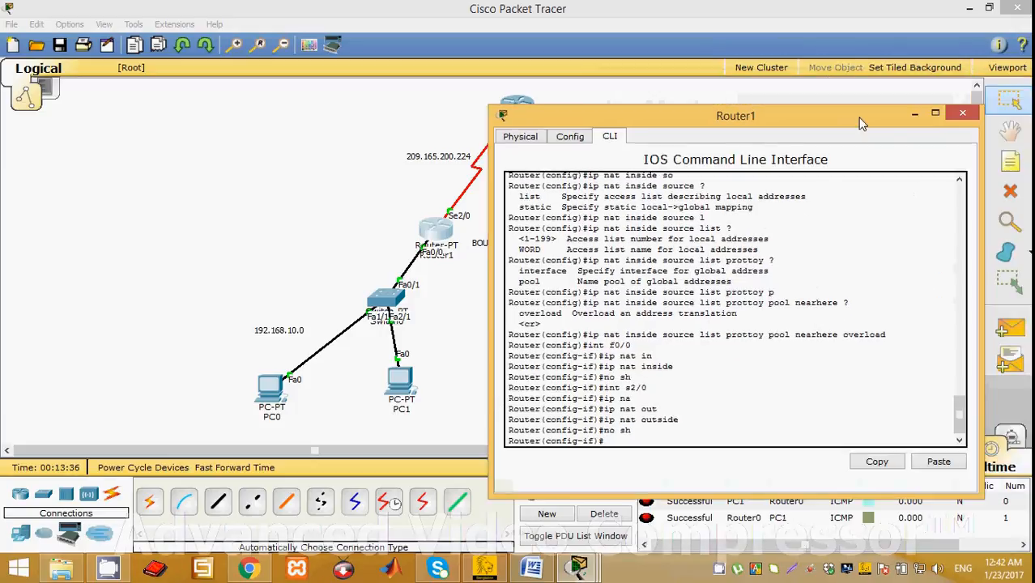
pyautogui.click(962, 114)
pyautogui.click(1006, 330)
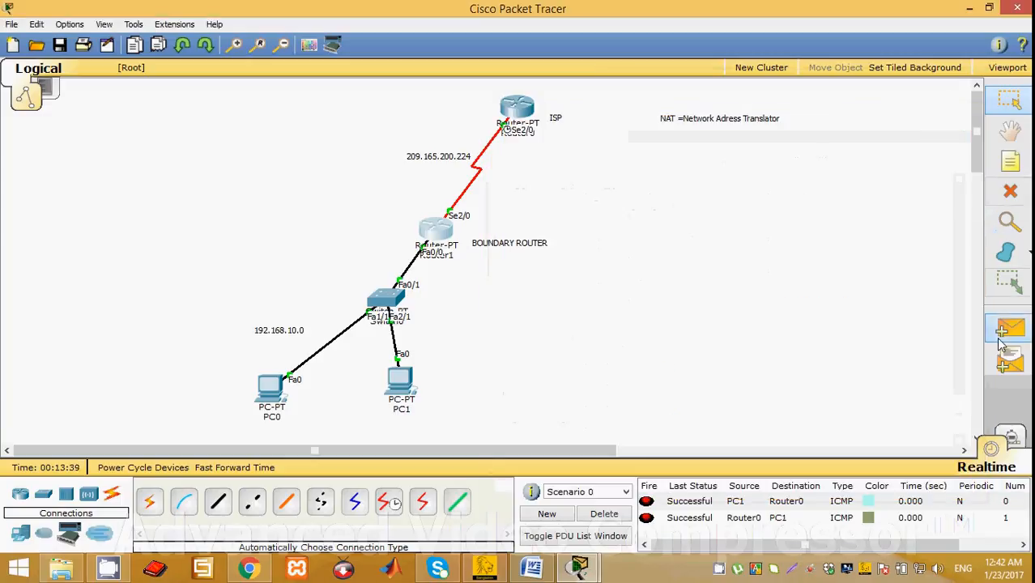
pyautogui.scroll(-1, 483, 416)
pyautogui.click(405, 345)
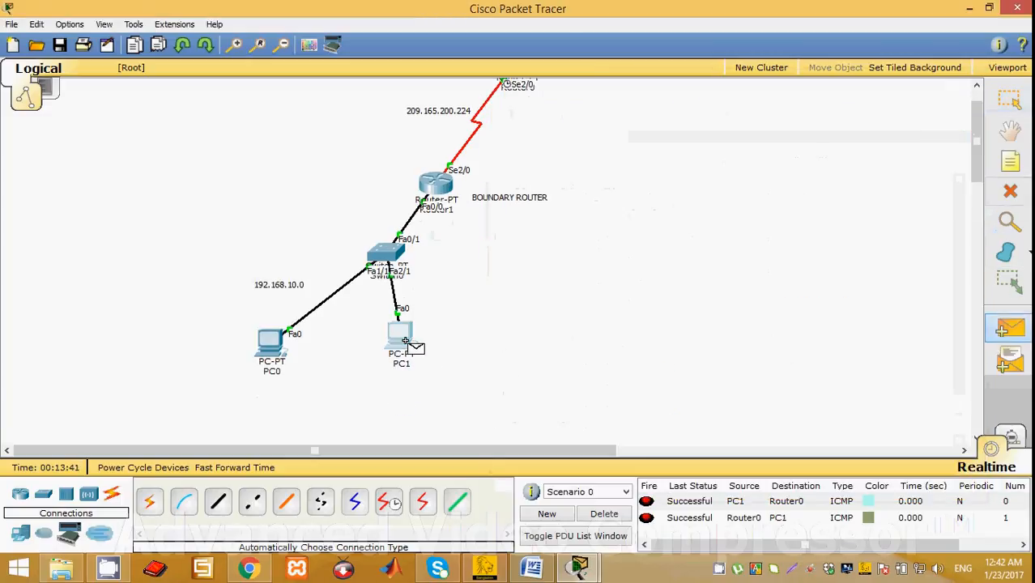
pyautogui.scroll(1, 487, 336)
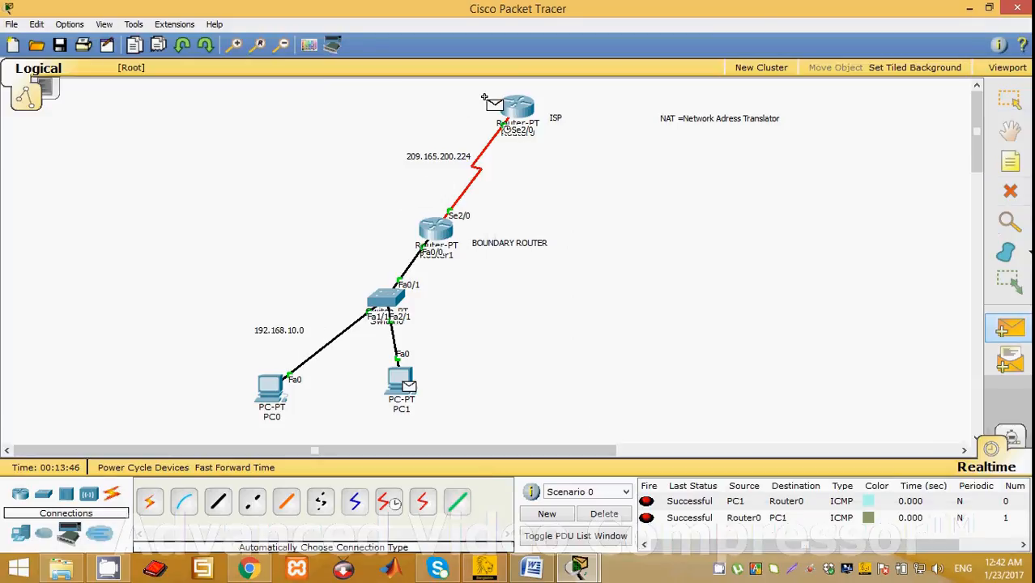
pyautogui.click(512, 105)
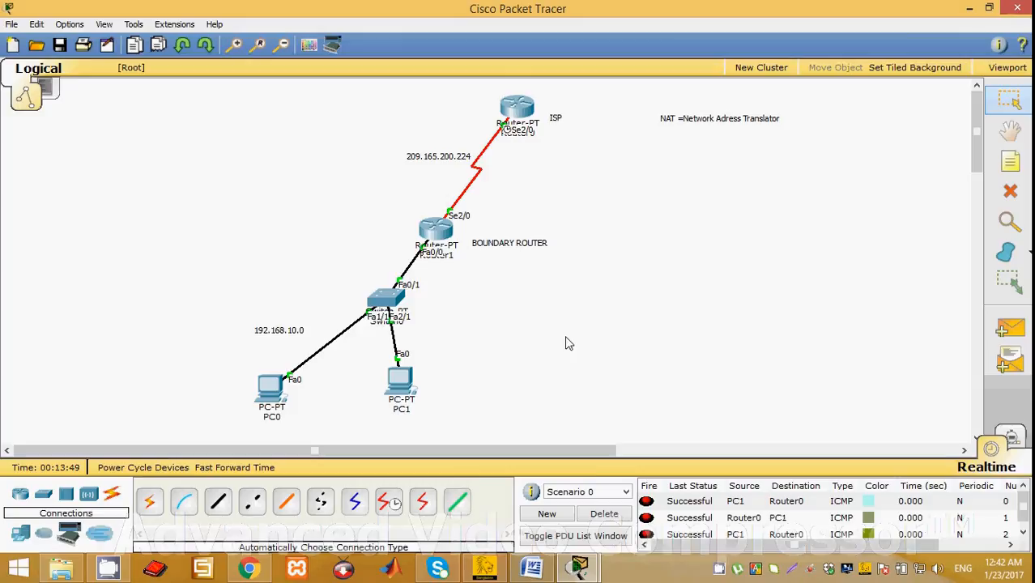
pyautogui.click(601, 515)
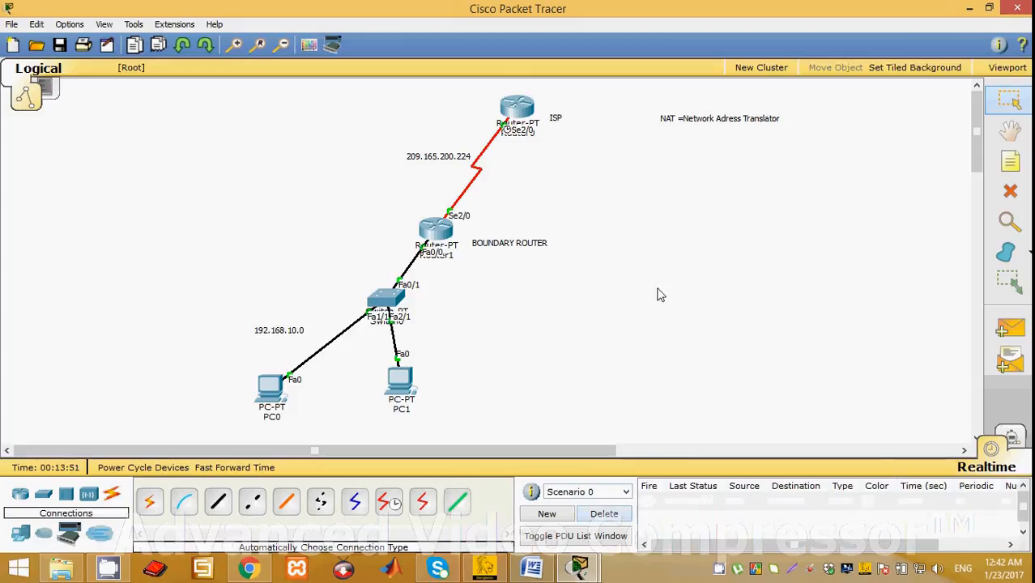
# Reopen the boundary router's command line and exit interface and global configuration modes back to privileged EXEC mode.
pyautogui.click(435, 231)
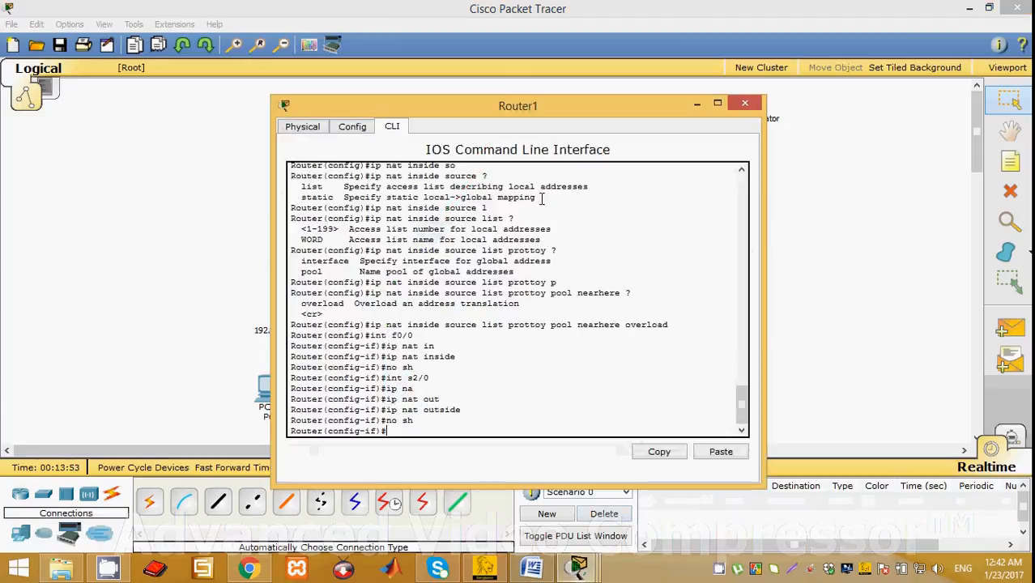
pyautogui.write('ex')
pyautogui.press('Return')
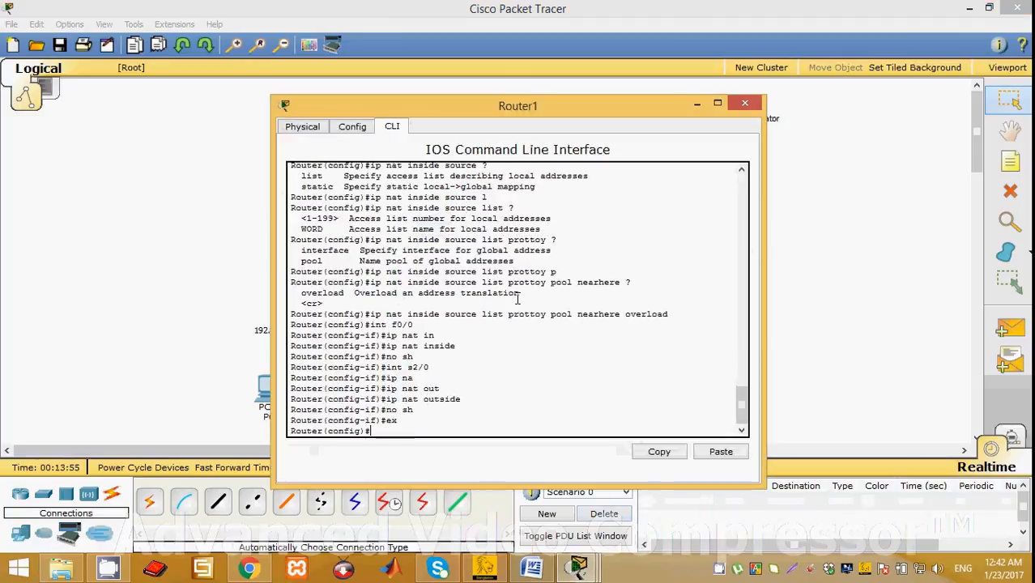
pyautogui.write('ex')
pyautogui.press('Return')
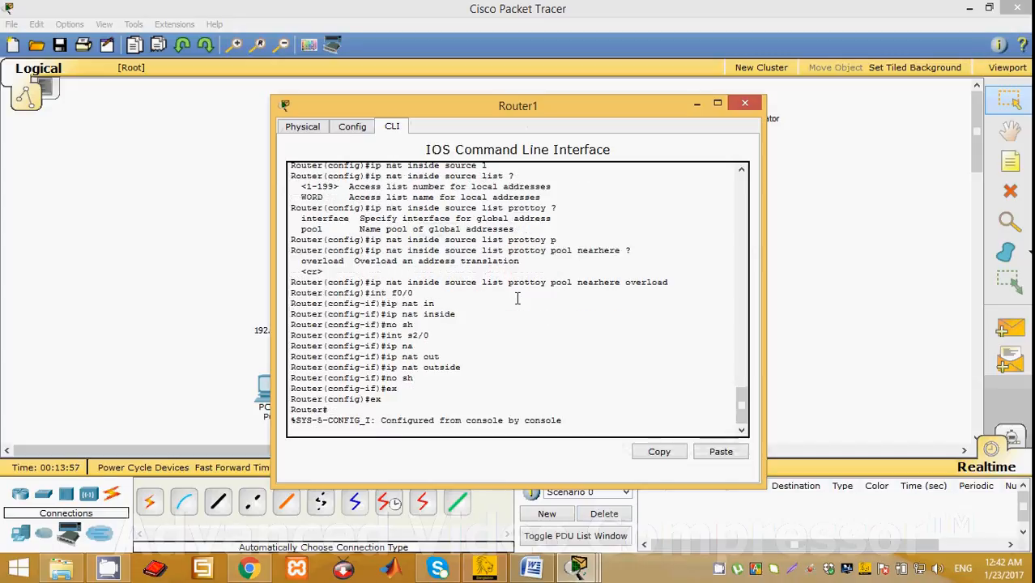
pyautogui.press('Return')
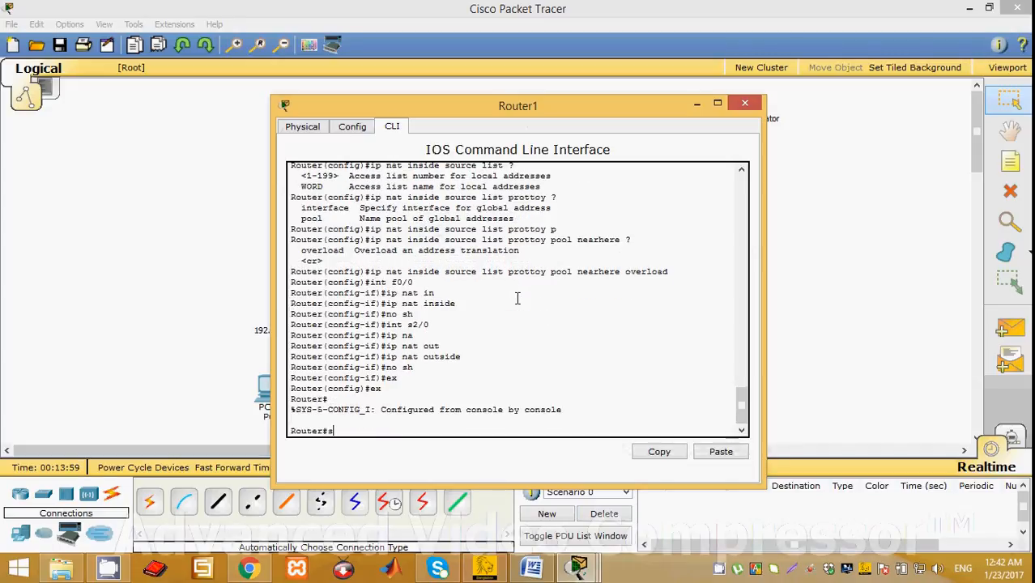
# Display the boundary router's NAT table with show ip nat translations, and move the router window aside to uncover the topology.
pyautogui.write('up ')
pyautogui.write('ip n')
pyautogui.write('at')
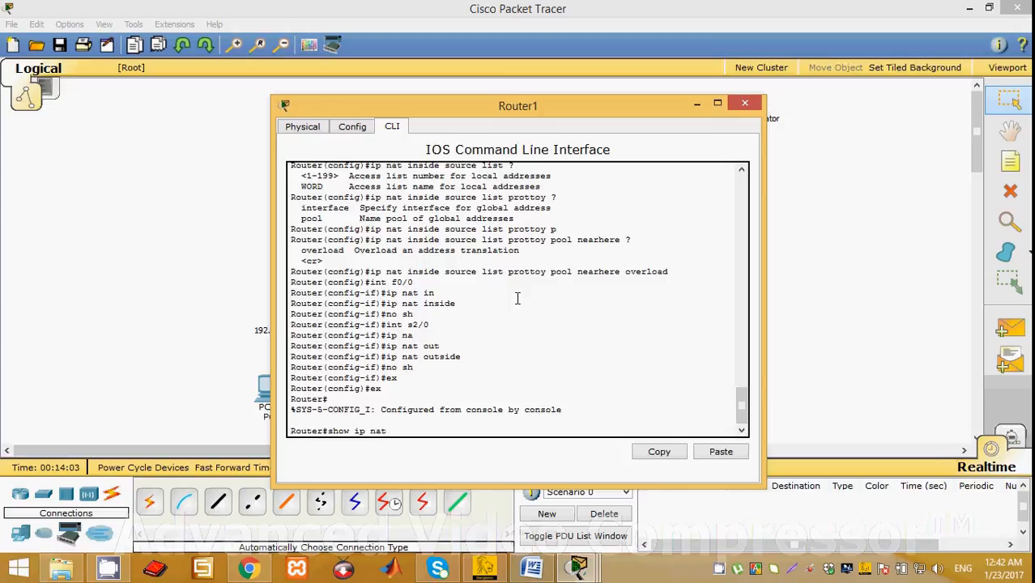
pyautogui.write(' tr')
pyautogui.press('Tab')
pyautogui.press('Return')
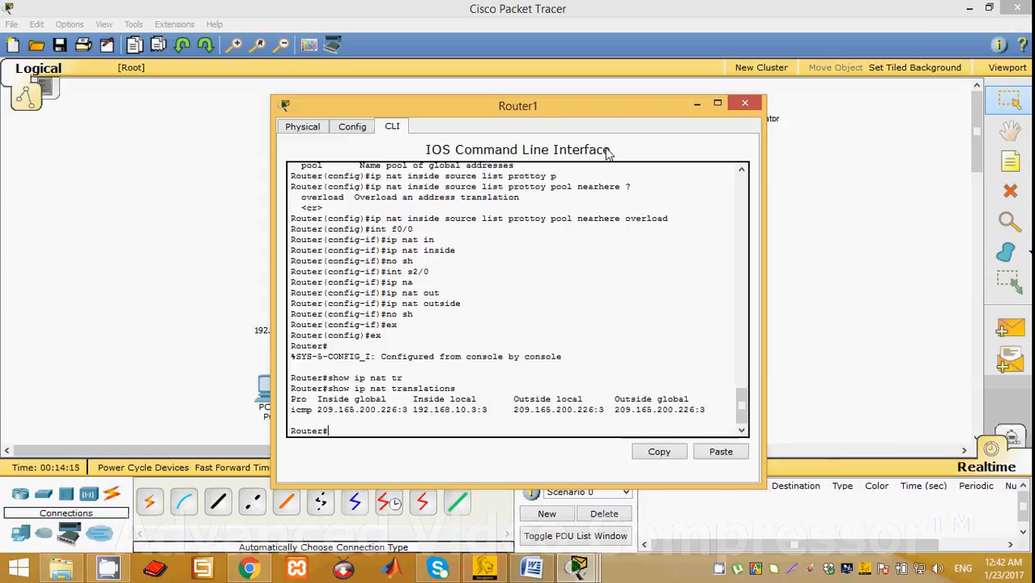
pyautogui.moveTo(694, 112); pyautogui.dragTo(978, 73)
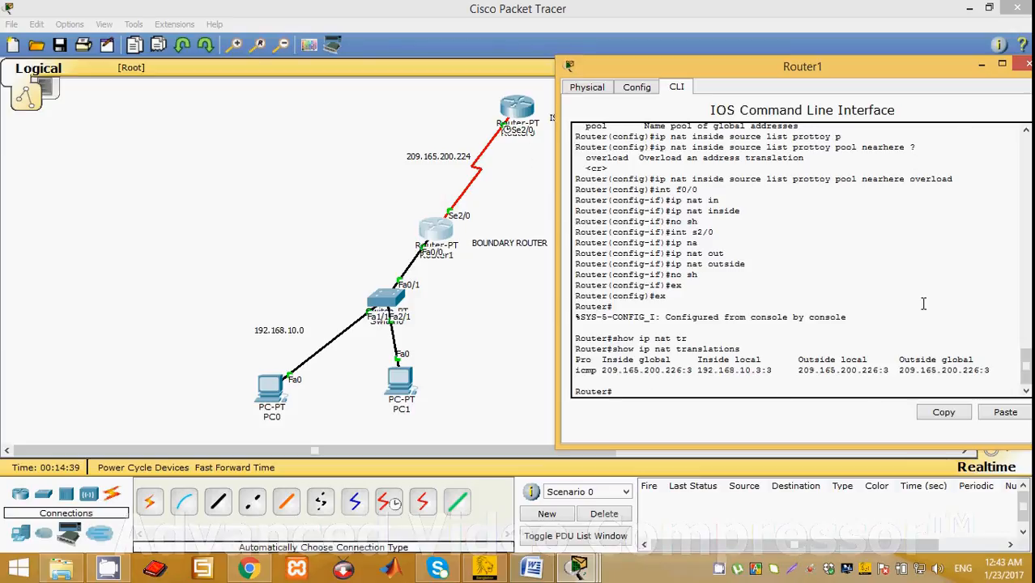
pyautogui.rightClick(718, 569)
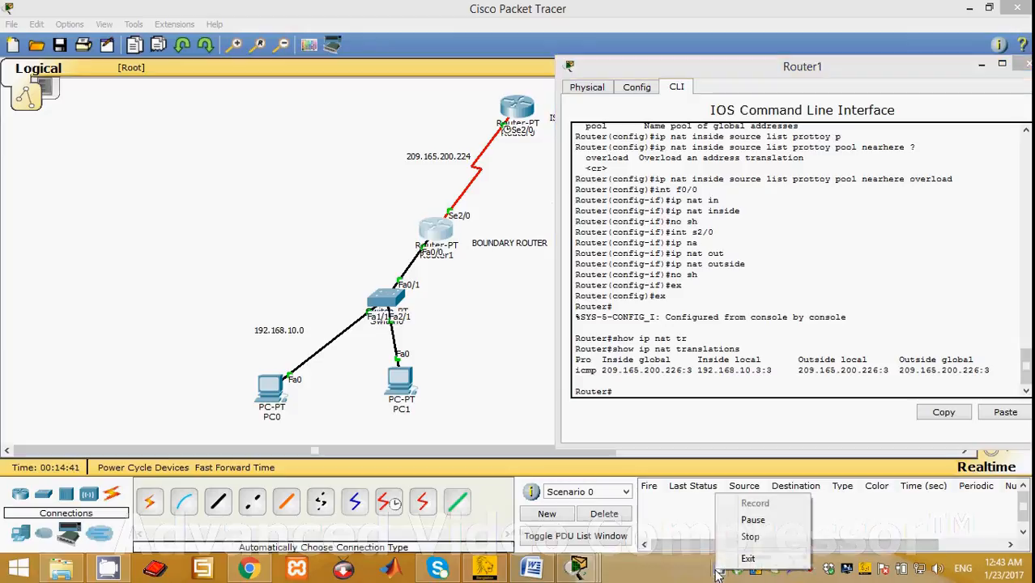